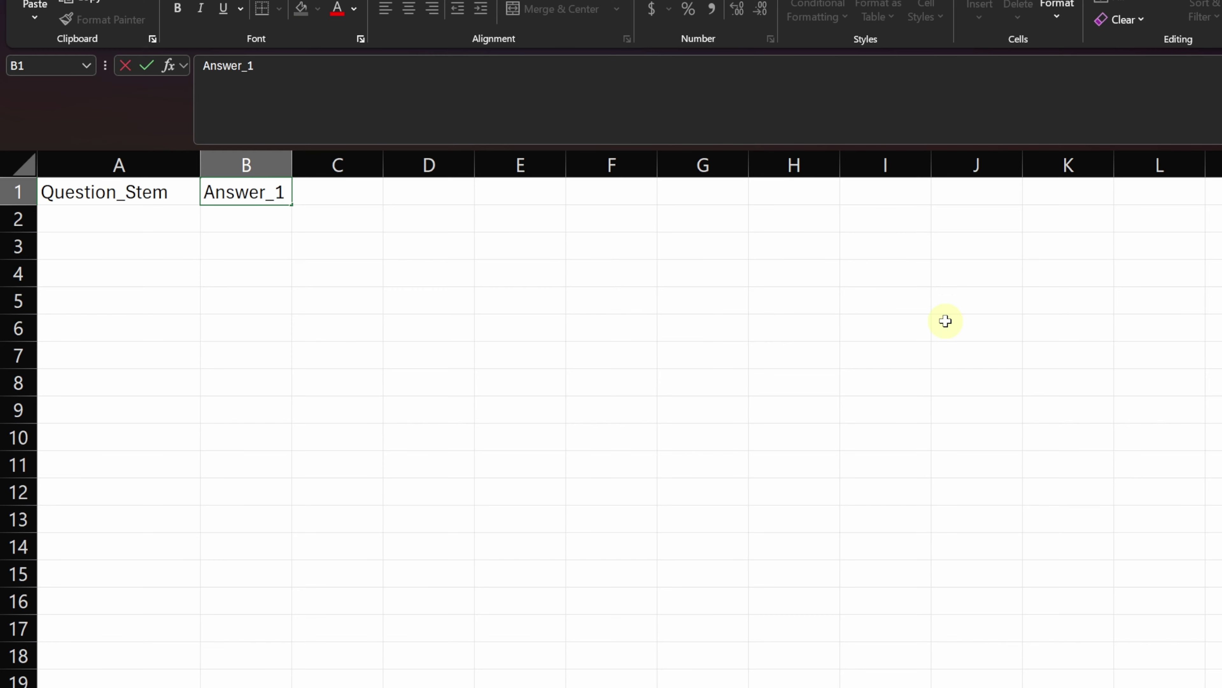
# Enter the column headers Answer_2, Answer_3 and Answer_4 in cells C1 to E1.
pyautogui.press('Tab')
pyautogui.write('Ans')
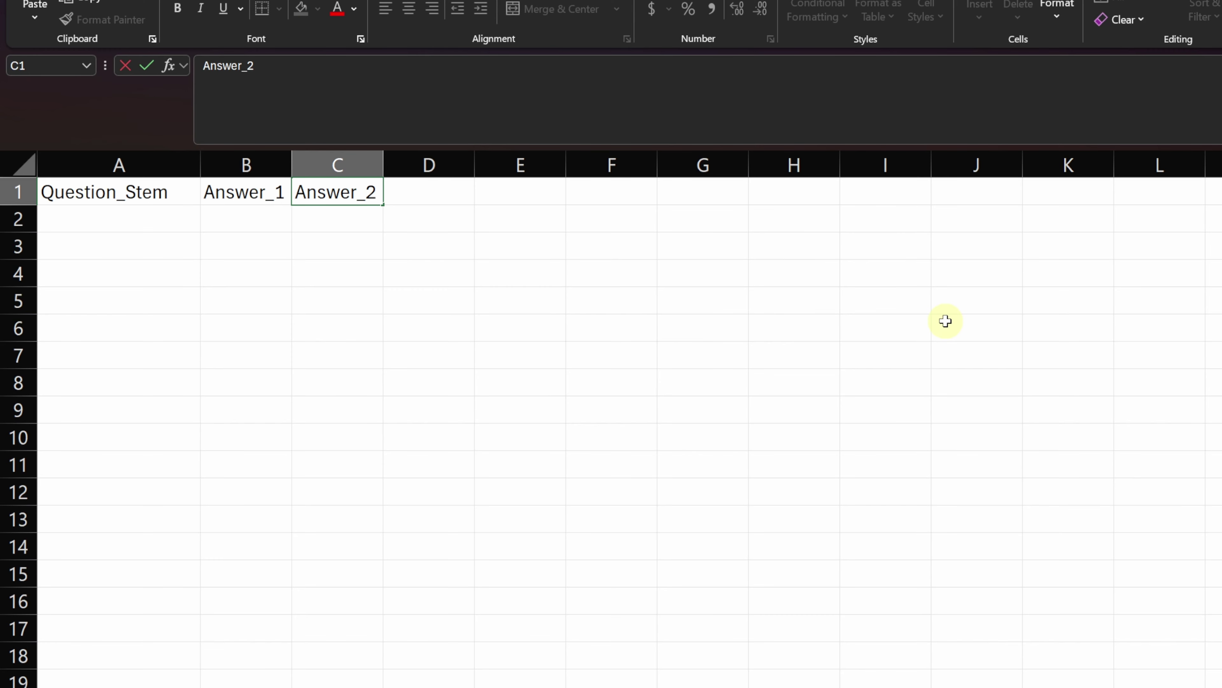
pyautogui.press('Tab')
pyautogui.write('Answer_3')
pyautogui.press('Tab')
pyautogui.write('Answer')
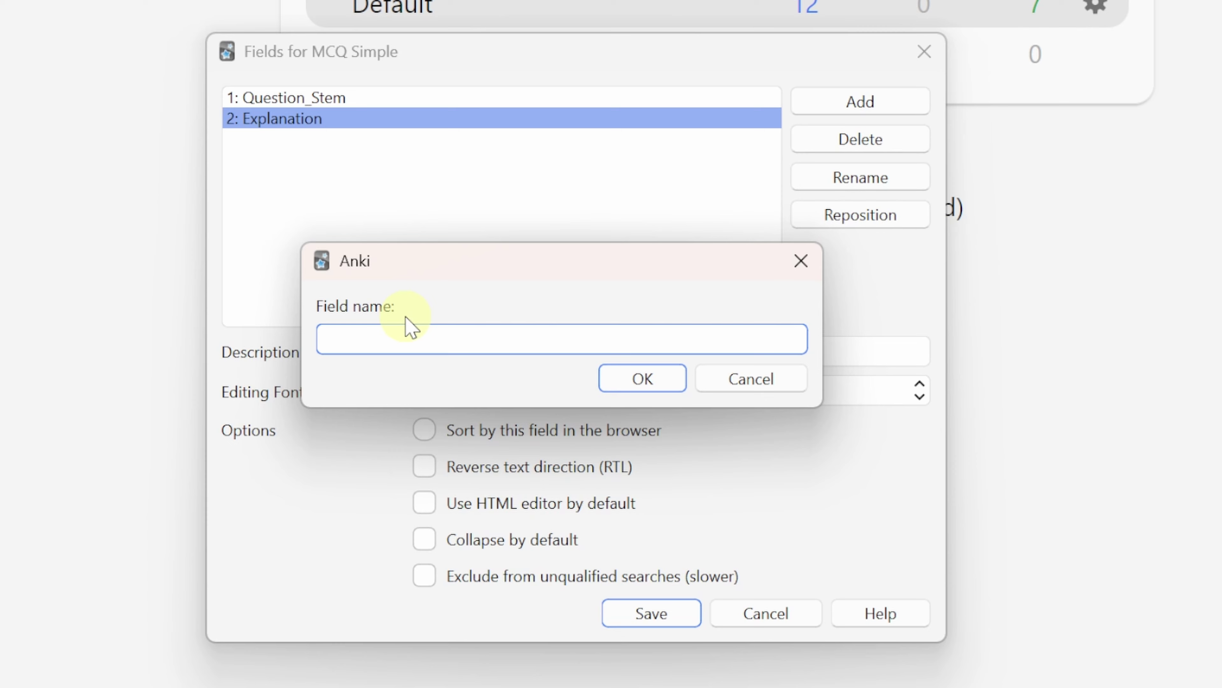
# Switch to Anki and add the fields Answer_1 and Answer_2 to the MCQ Simple note type.
pyautogui.press('Return')
pyautogui.click(859, 102)
pyautogui.write('Answer_')
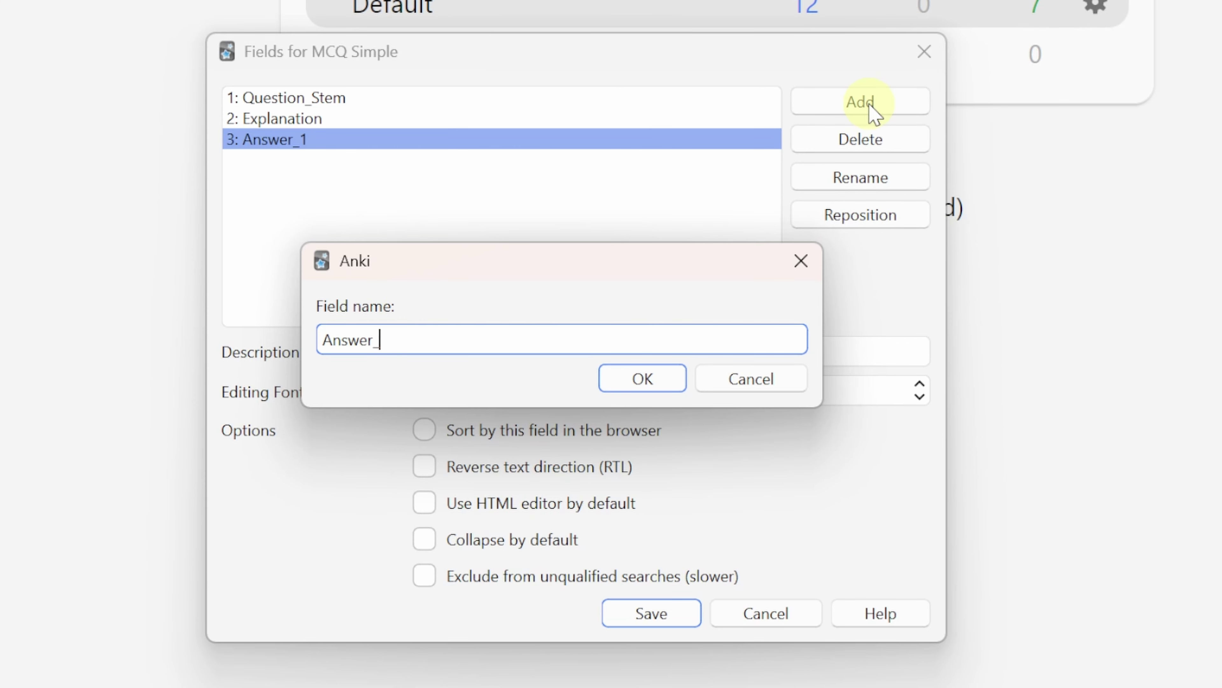
pyautogui.write('2')
pyautogui.press('Return')
pyautogui.click(852, 115)
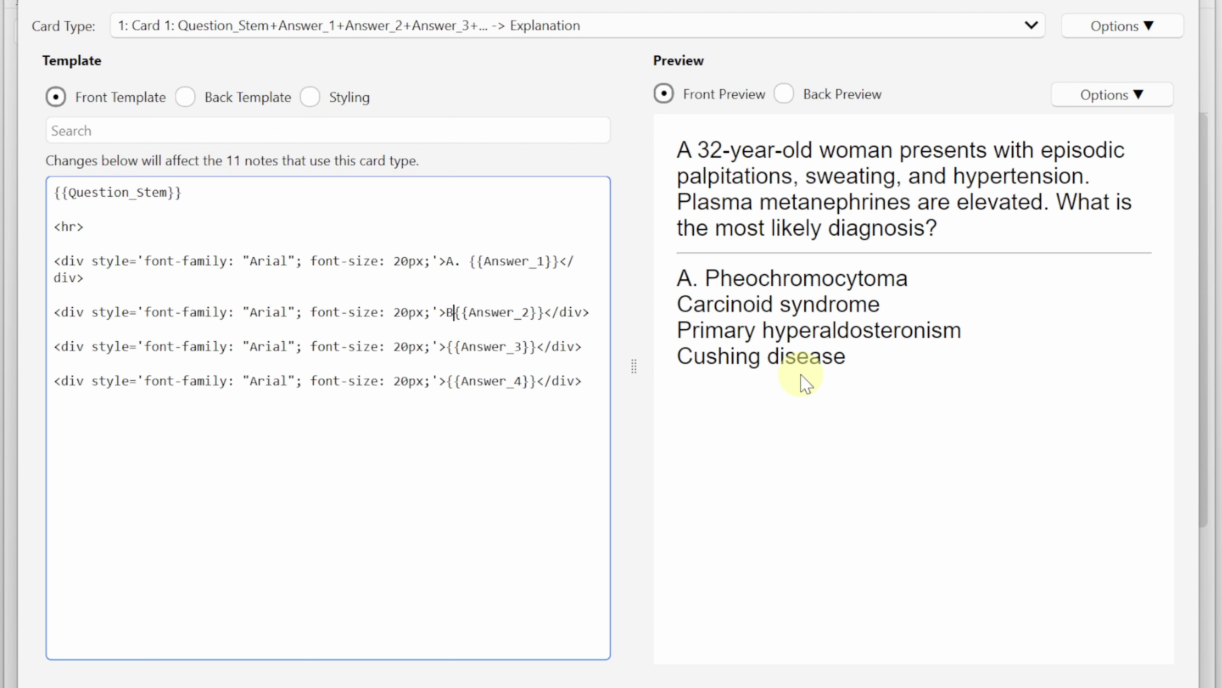
# Prefix the second, third and fourth answer fields in the front template with "B.", "C." and "D.".
pyautogui.write('.')
pyautogui.click(447, 364)
pyautogui.write('C. ')
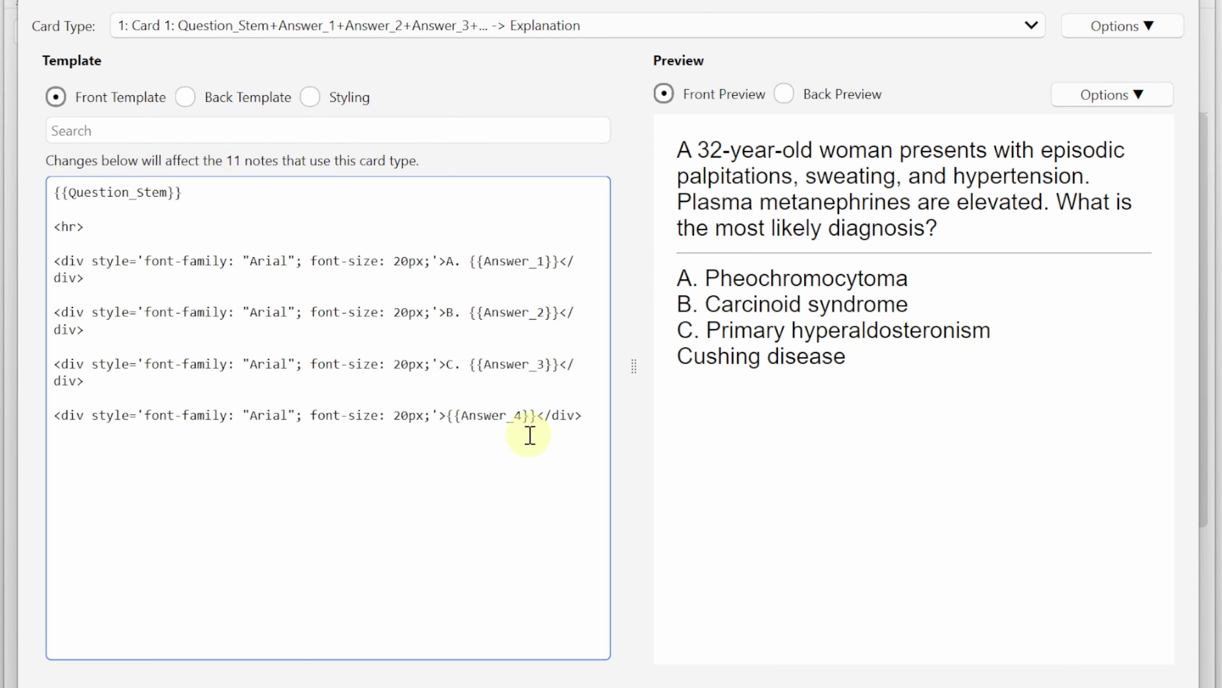
pyautogui.write('D.')
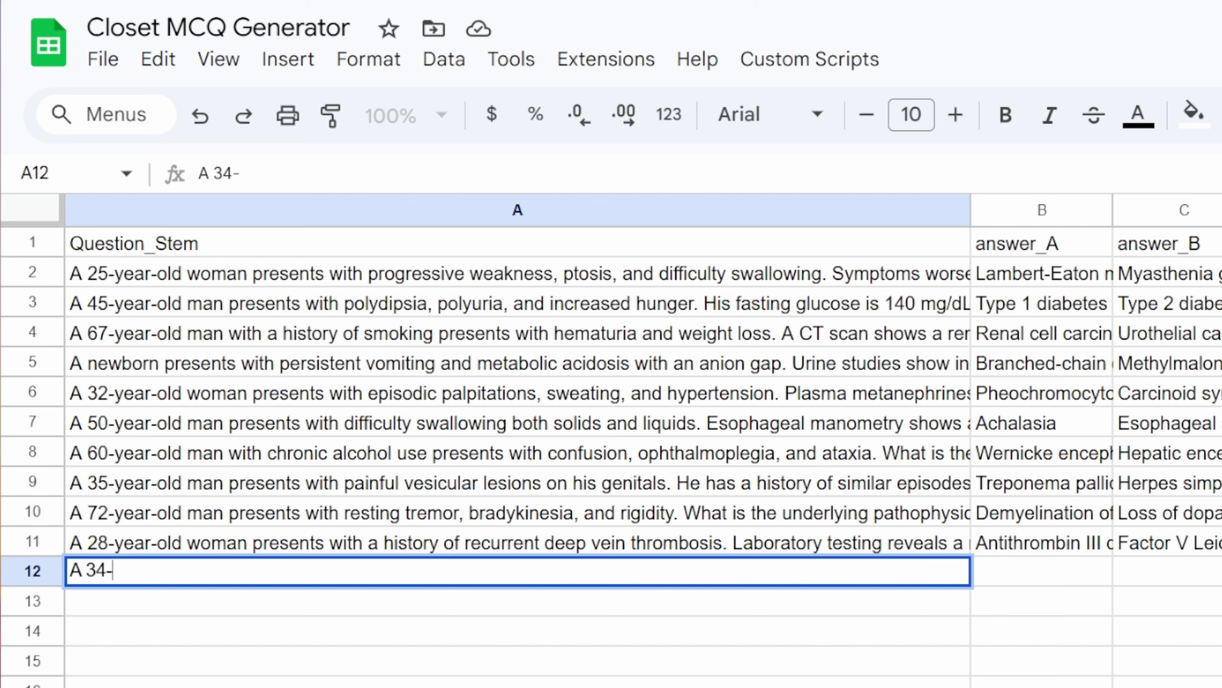
# Continue the question stem in cell A12 of the Closet MCQ Generator sheet as "A 34-year-old loser makes a video about".
pyautogui.write('year-old')
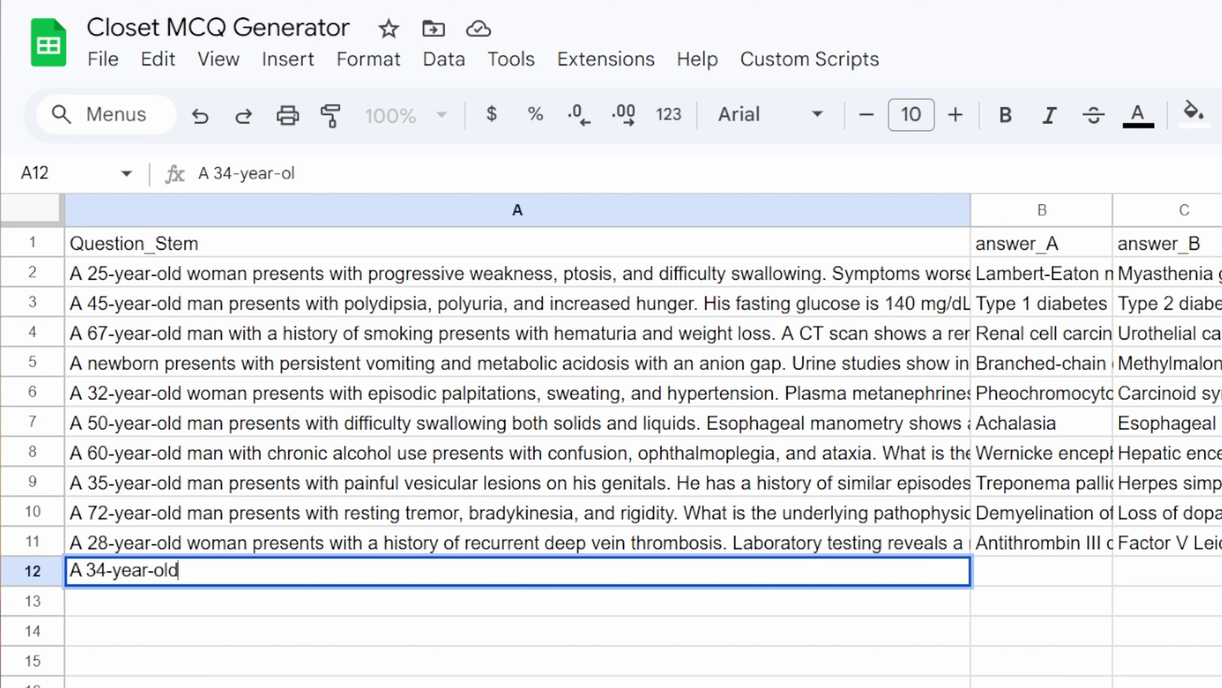
pyautogui.write(' loser makes a video about')
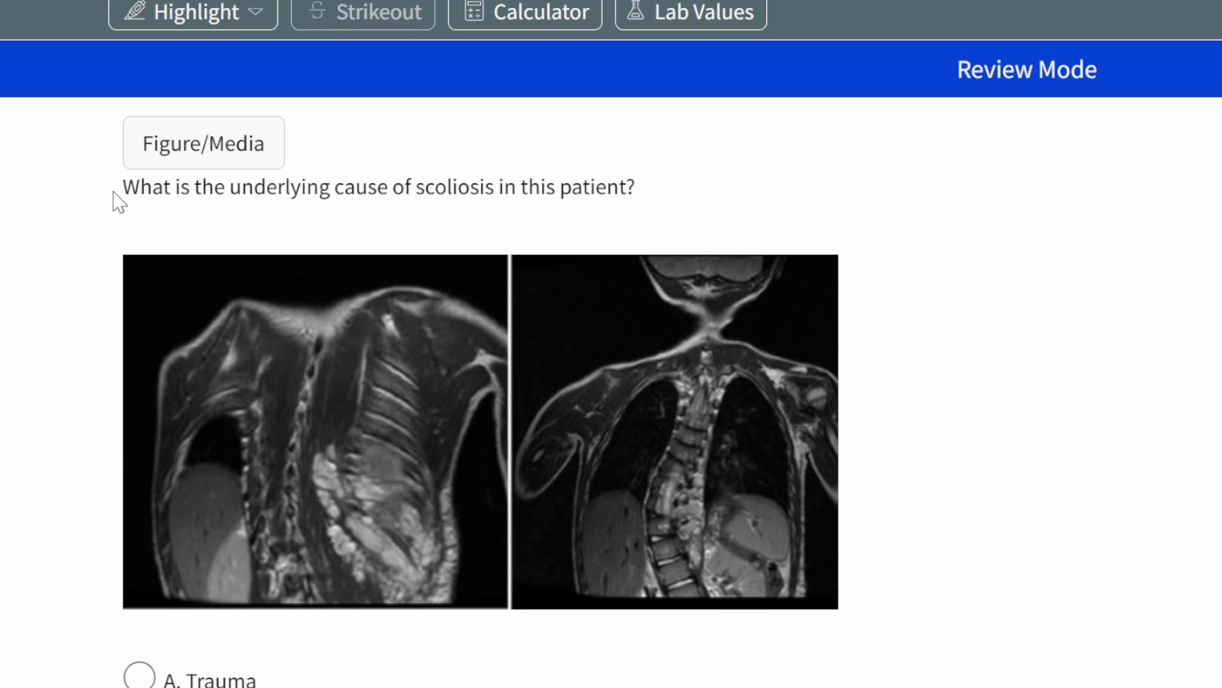
# Select the question text "What is the underlying cause of scoliosis in this patient?" and open its context options.
pyautogui.moveTo(113, 191); pyautogui.dragTo(650, 195)
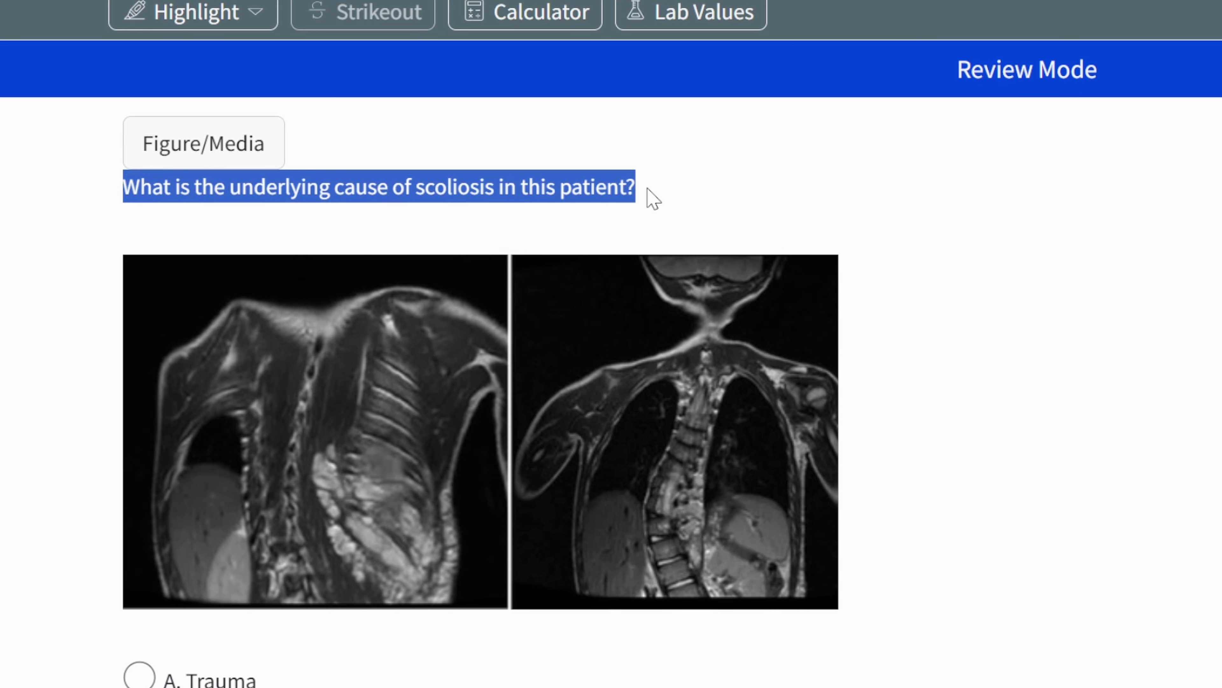
pyautogui.rightClick(572, 194)
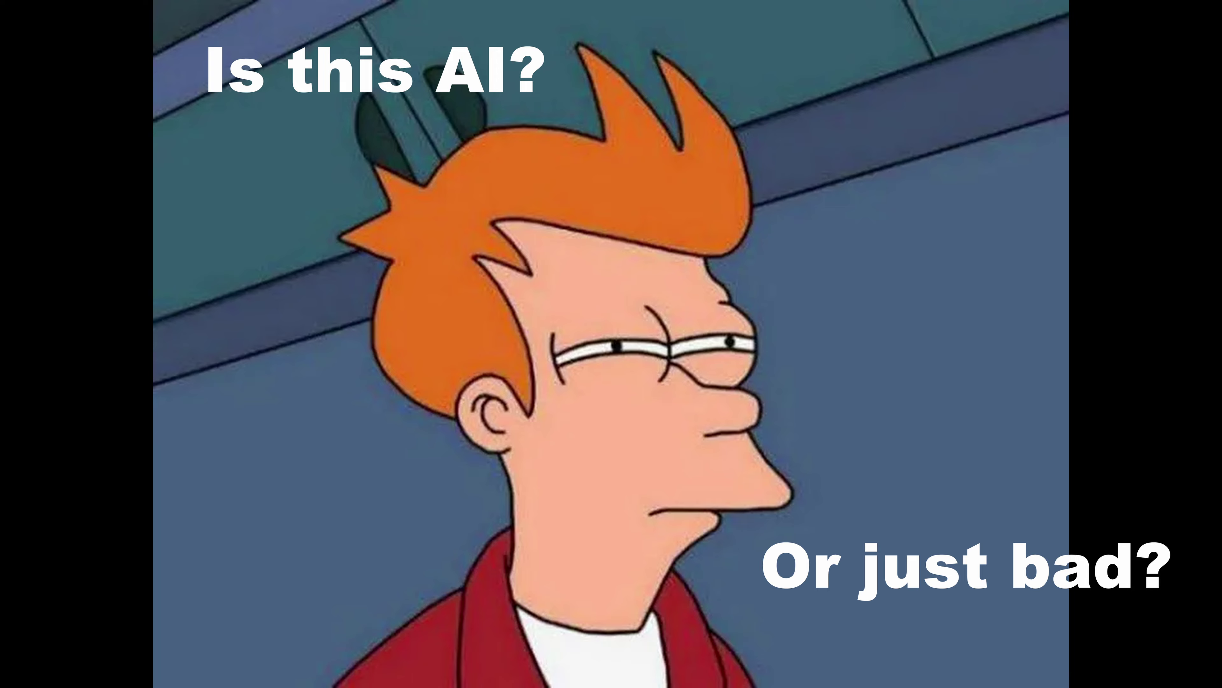
# Copy the question rows of the ChatGPT table and paste them into the Excel sheet starting at cell A2.
pyautogui.moveTo(423, 460); pyautogui.dragTo(832, 512)
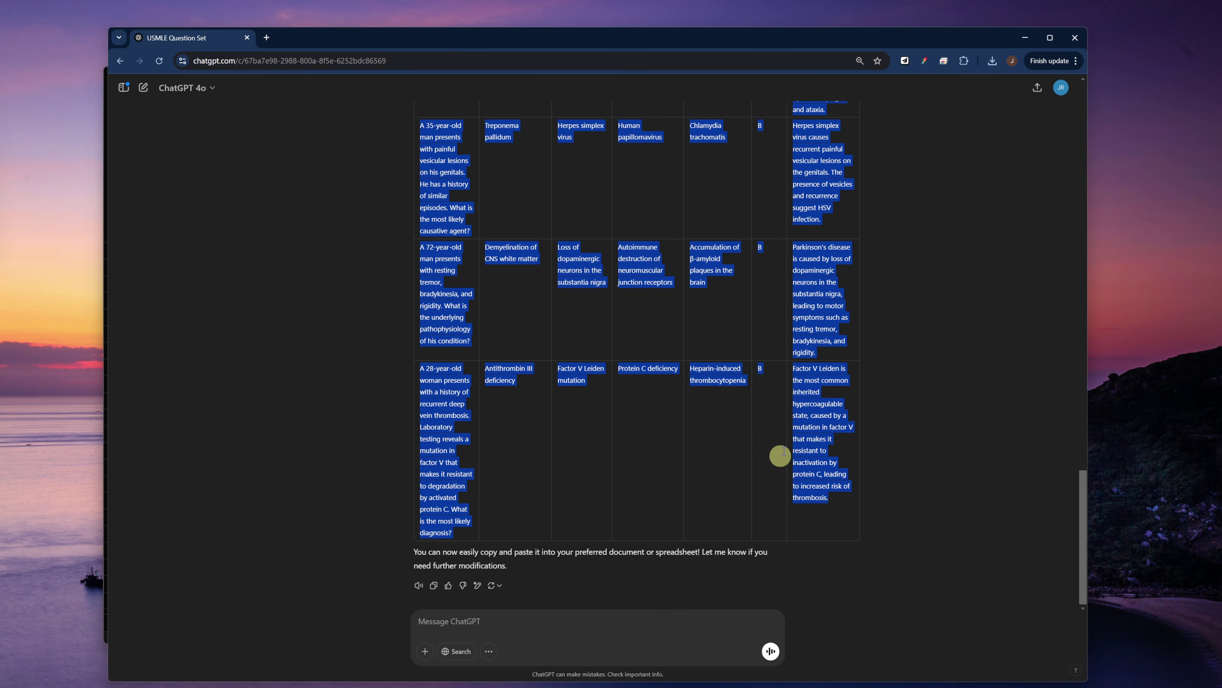
pyautogui.hotkey('alt', 'Tab')
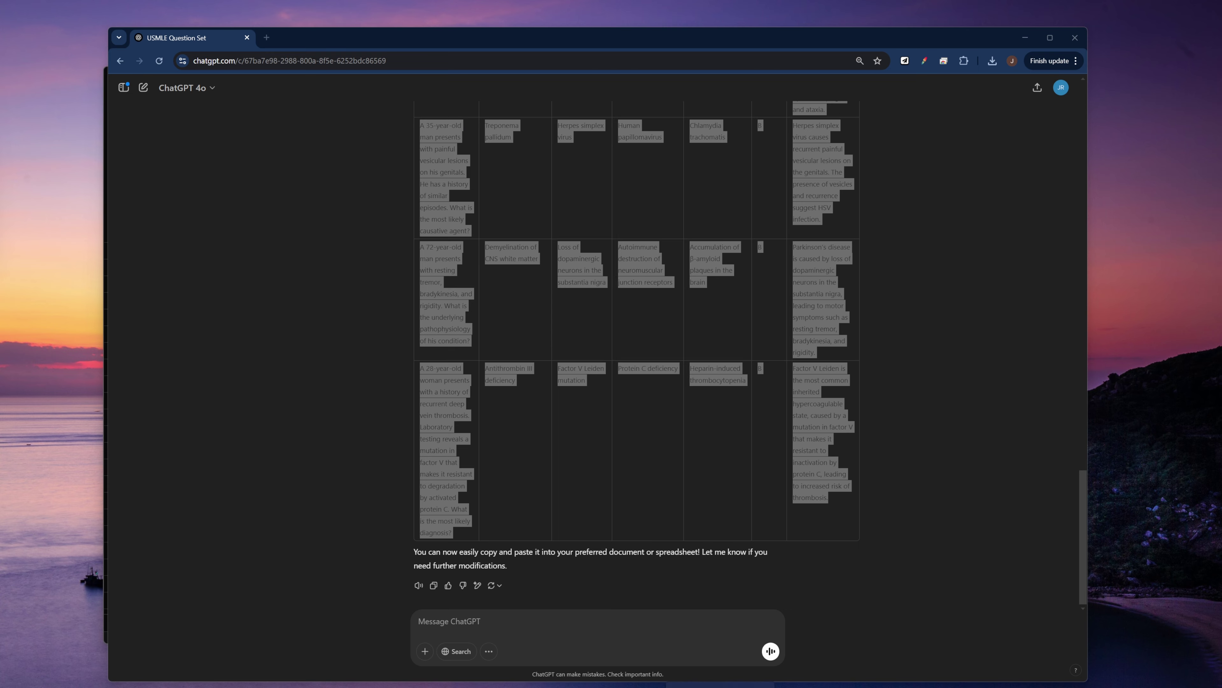
pyautogui.hotkey('ctrl', 'v')
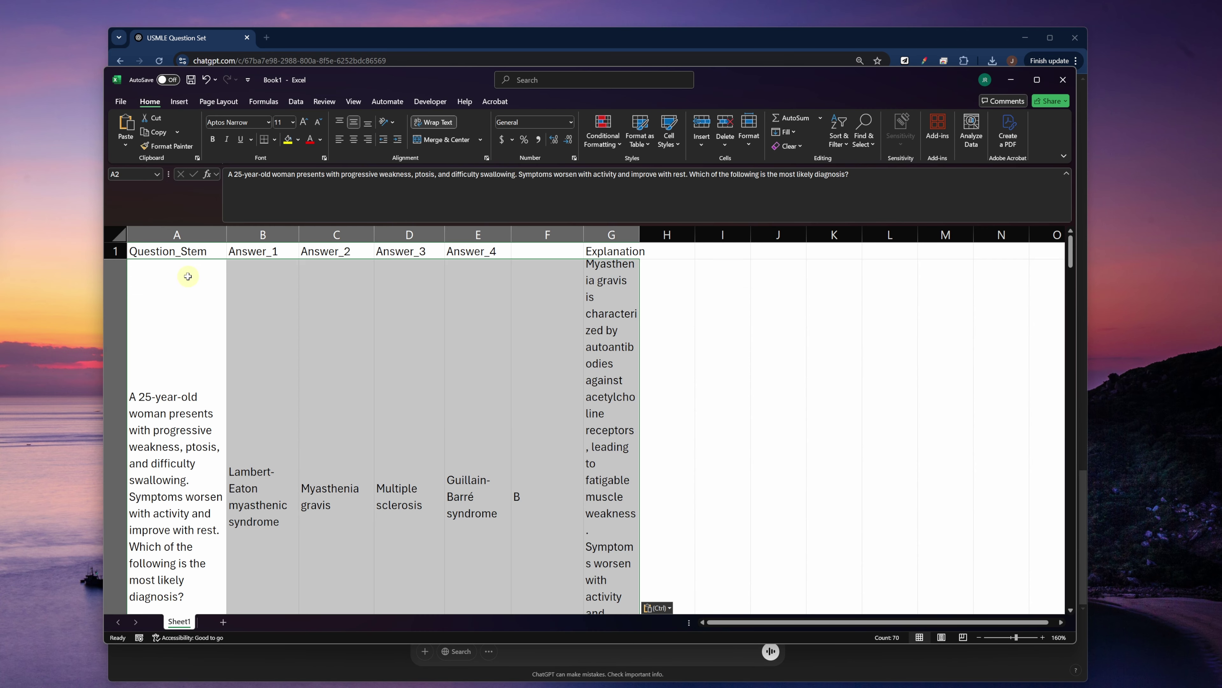
pyautogui.click(399, 306)
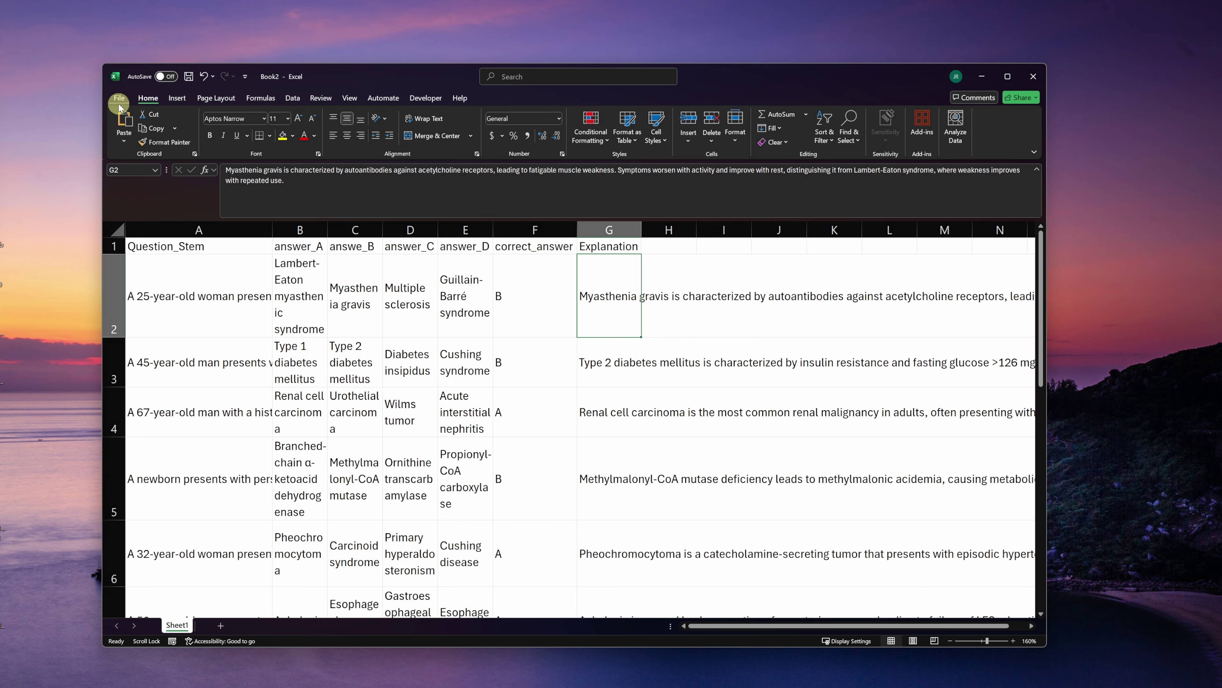
# Choose CSV UTF-8 (Comma delimited) as the format for saving the workbook as MCQDemo.
pyautogui.click(119, 101)
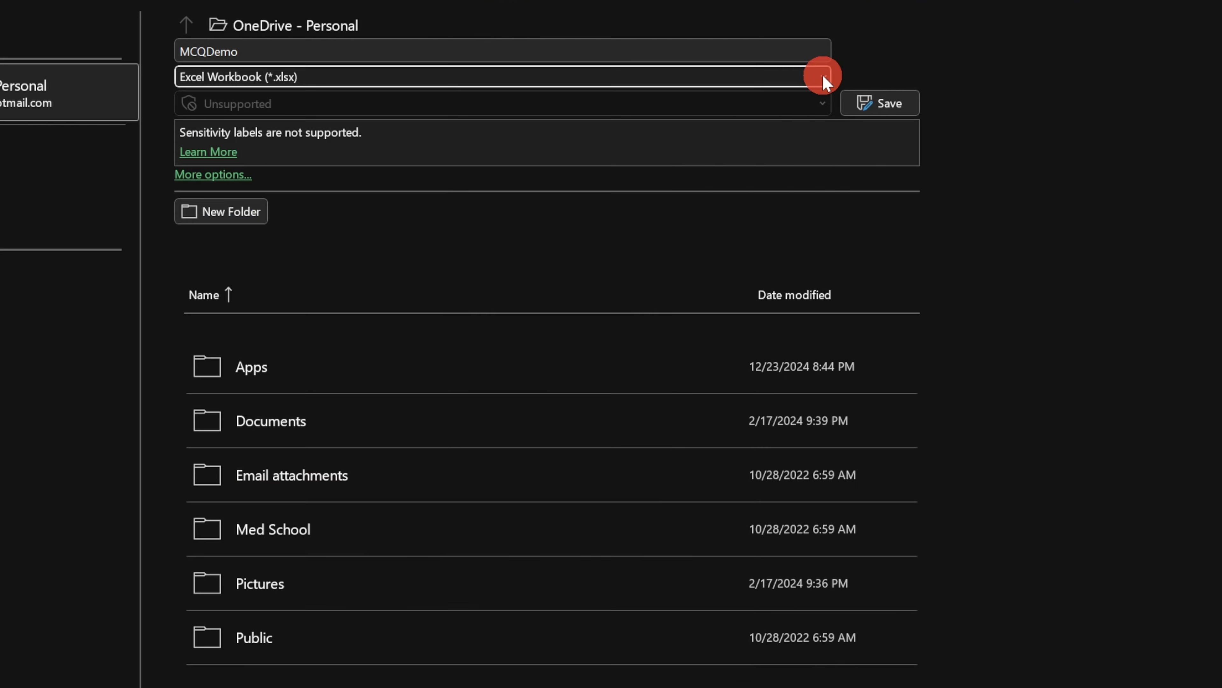
pyautogui.click(818, 77)
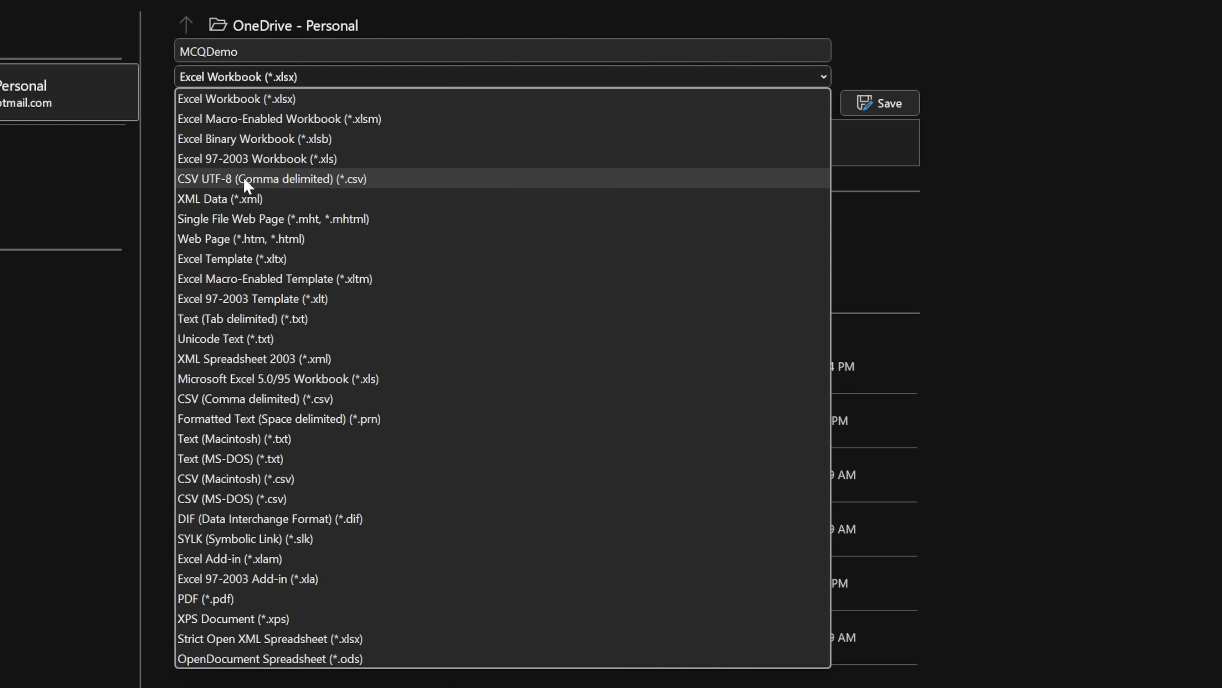
pyautogui.click(322, 182)
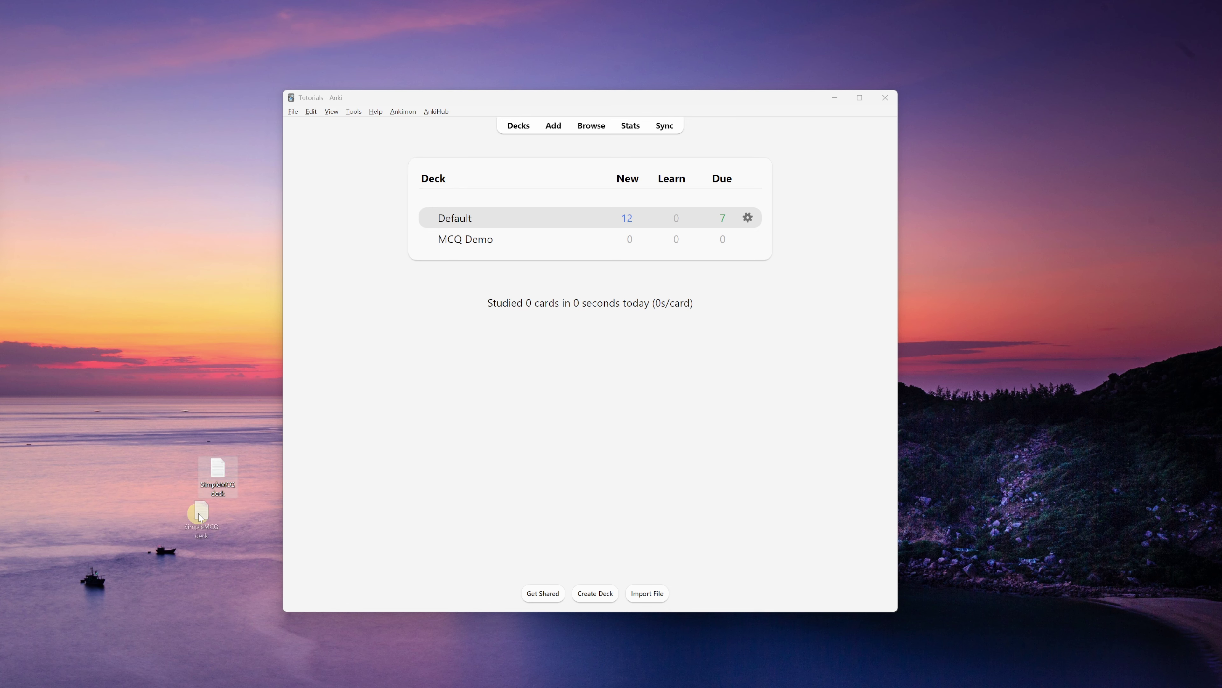
# Open the question CSV file for import in Anki and set its field separator to Comma.
pyautogui.moveTo(198, 513); pyautogui.dragTo(478, 384)
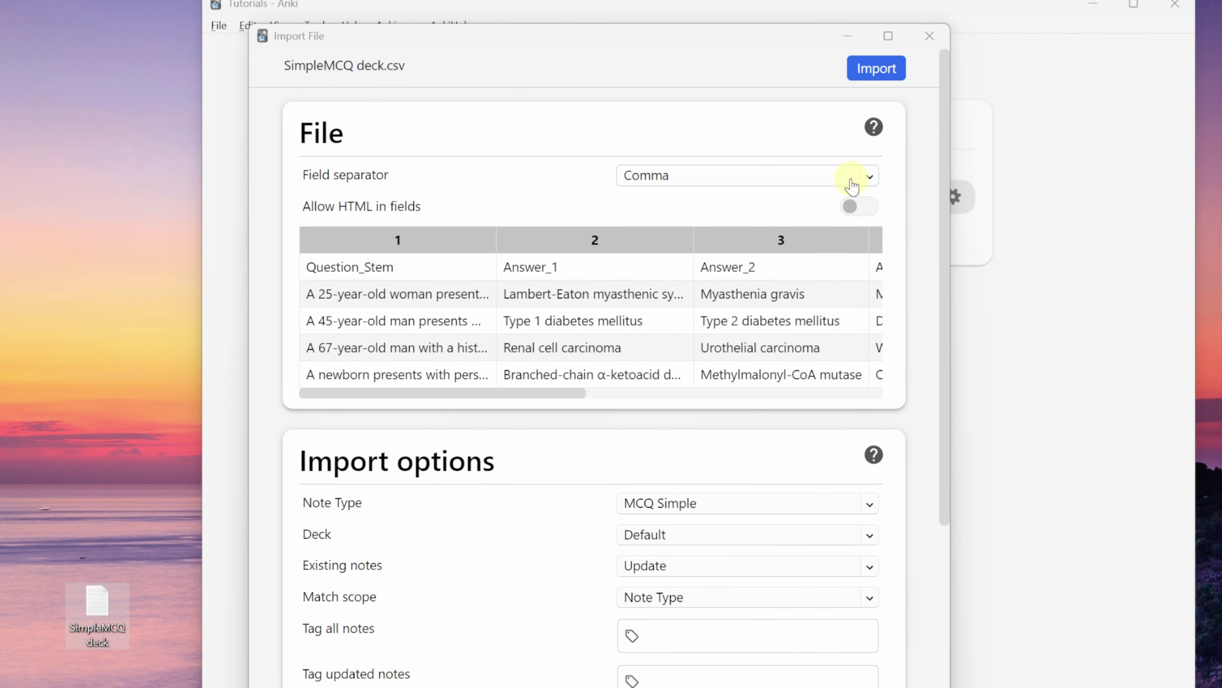
pyautogui.click(695, 207)
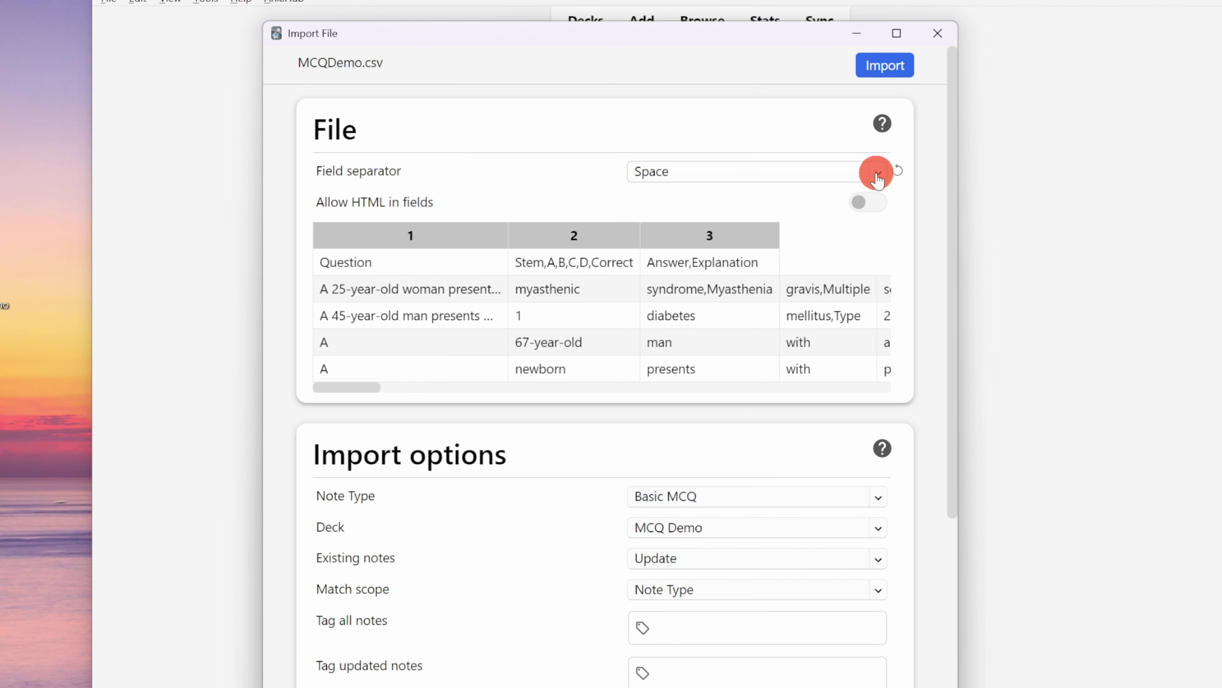
pyautogui.click(879, 171)
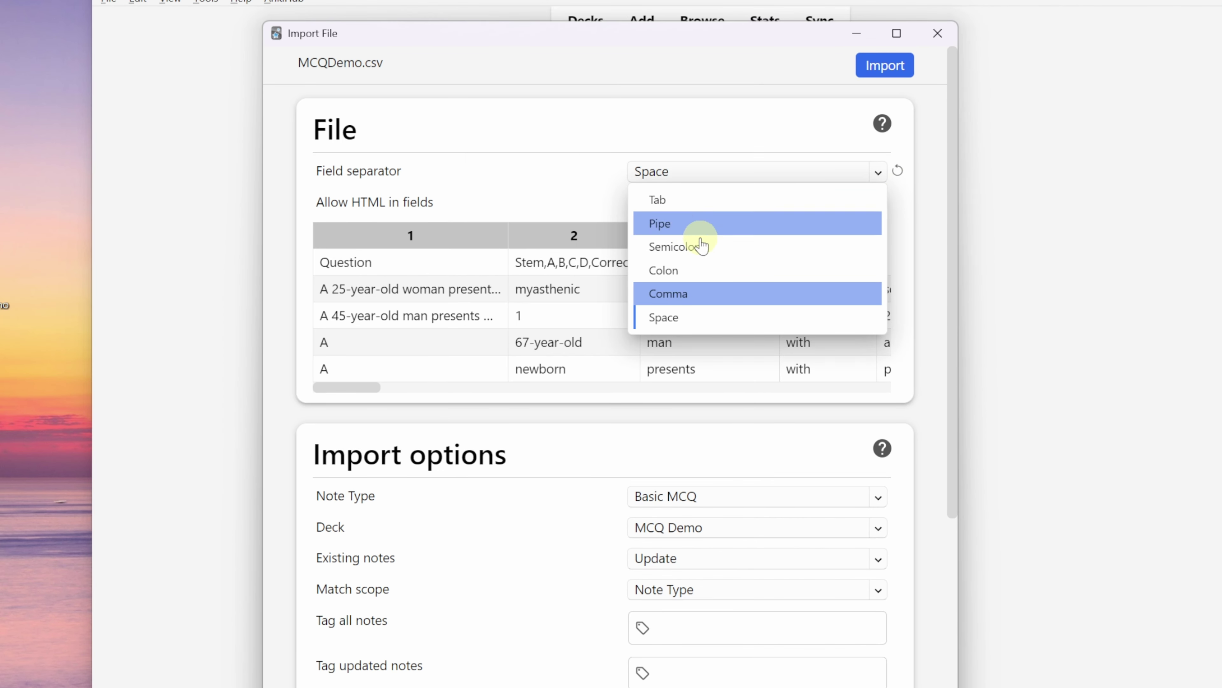
pyautogui.click(680, 293)
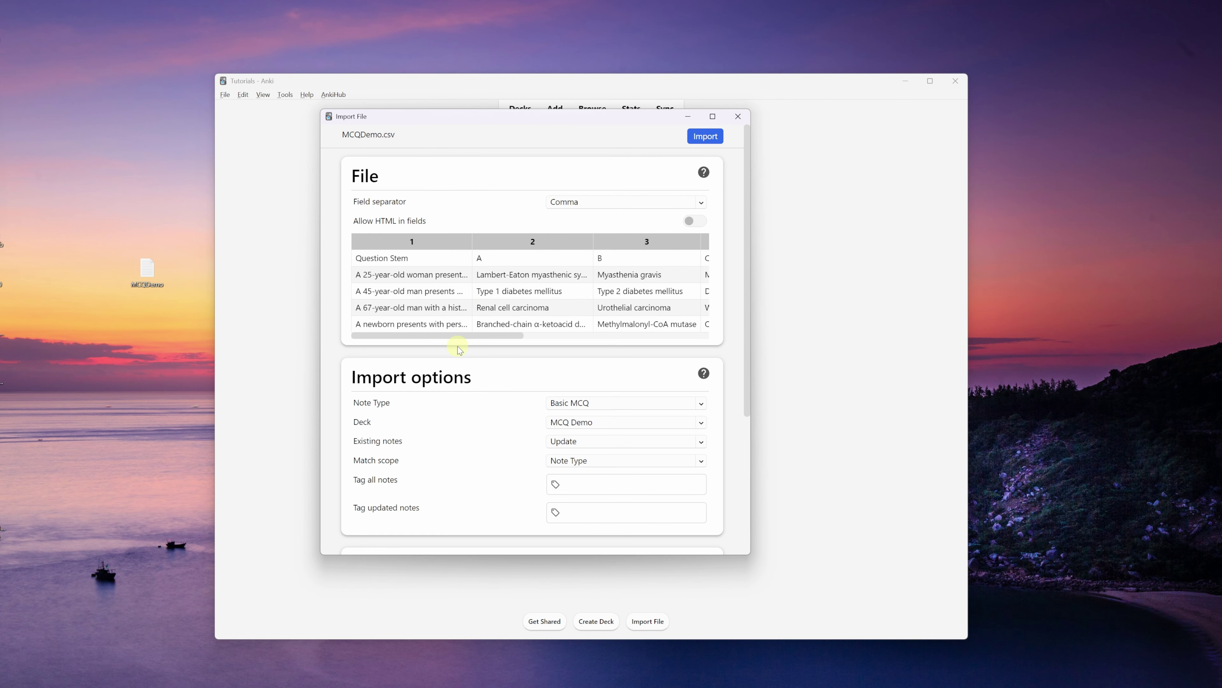
# Set the note type for the MCQDemo.csv import to Basic MCQ and the deck to Default.
pyautogui.scroll(-1, 429, 339)
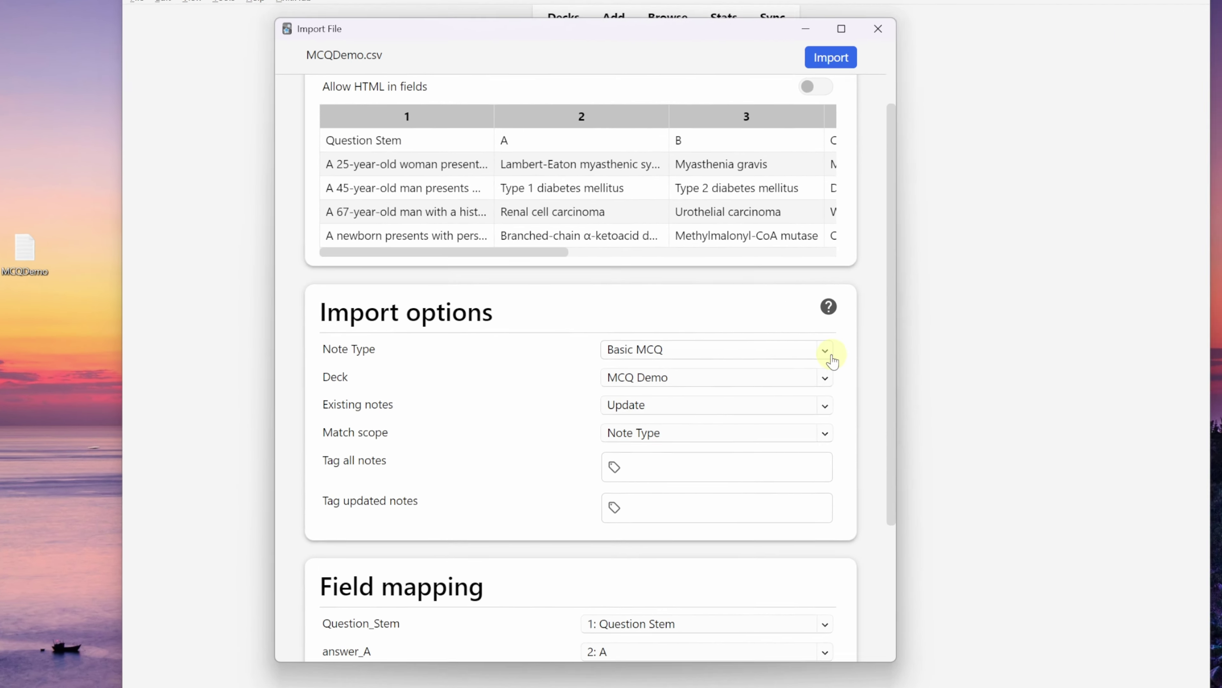
pyautogui.click(698, 340)
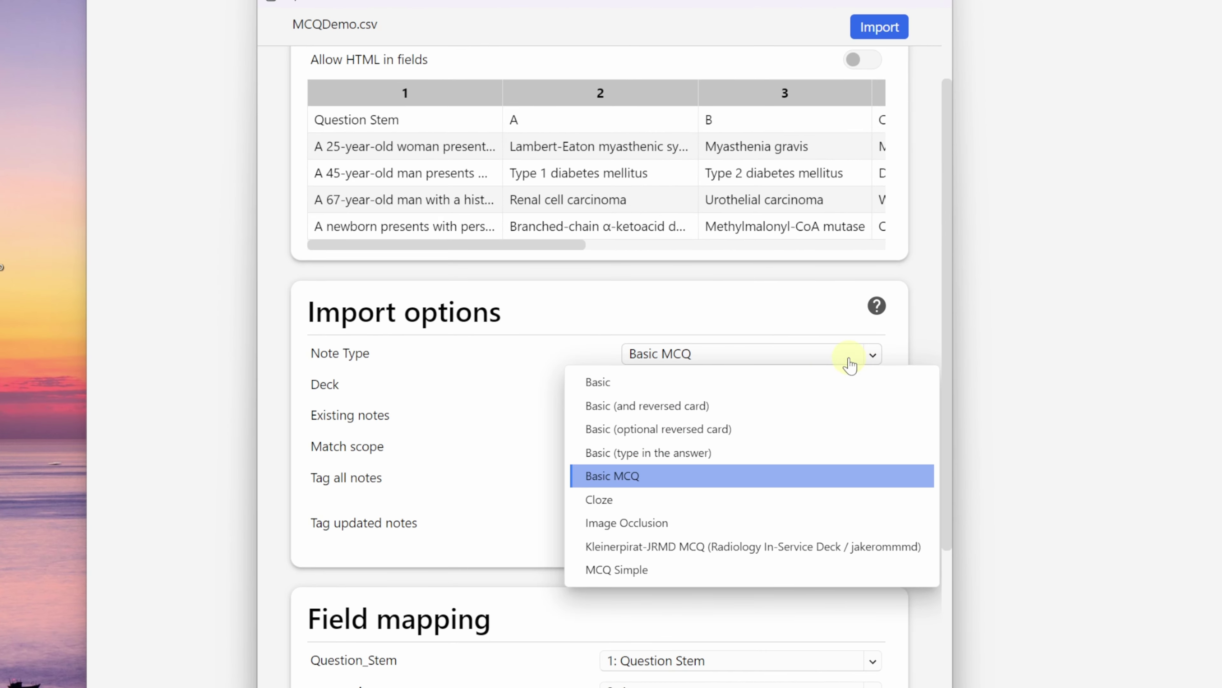
pyautogui.click(630, 476)
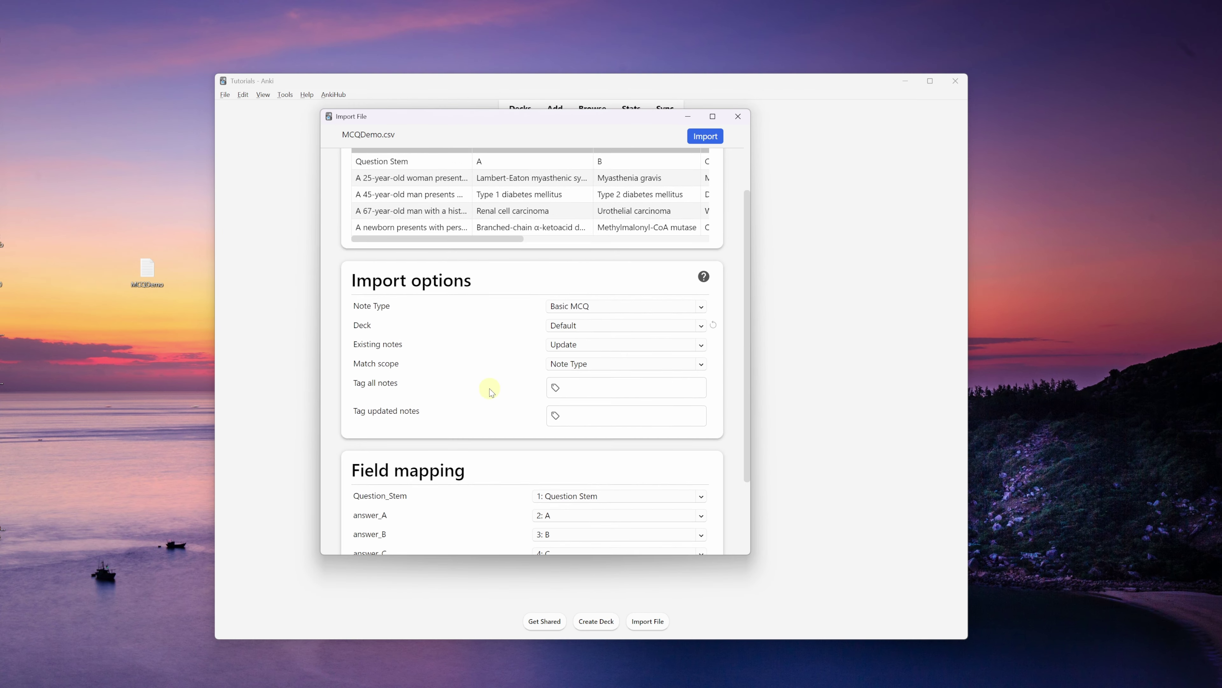
# Check the field mapping of MCQDemo.csv against the note fields and import the file.
pyautogui.scroll(-1, 533, 429)
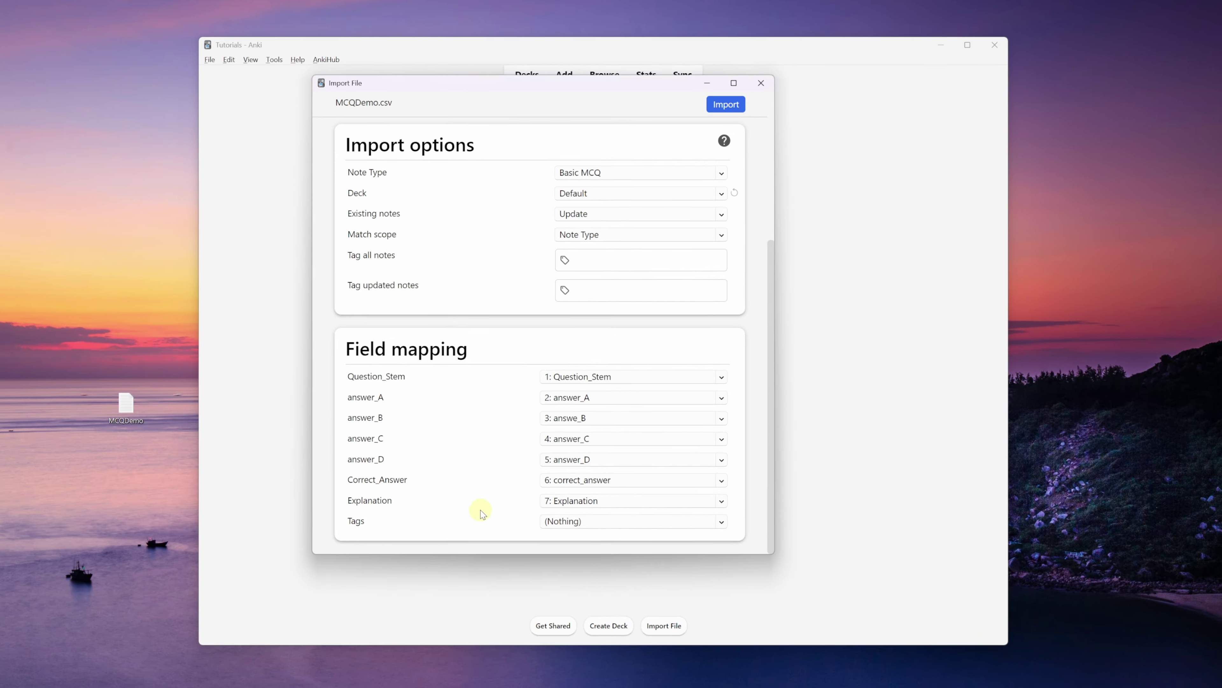
pyautogui.scroll(5, 469, 502)
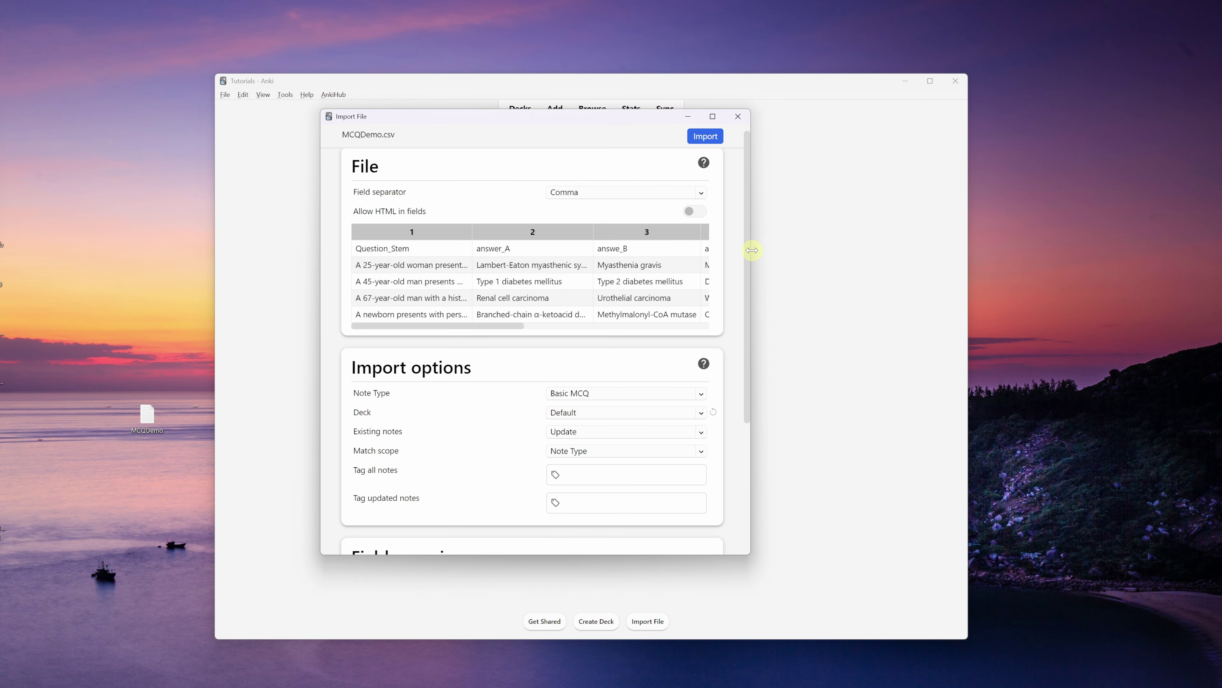
pyautogui.click(706, 137)
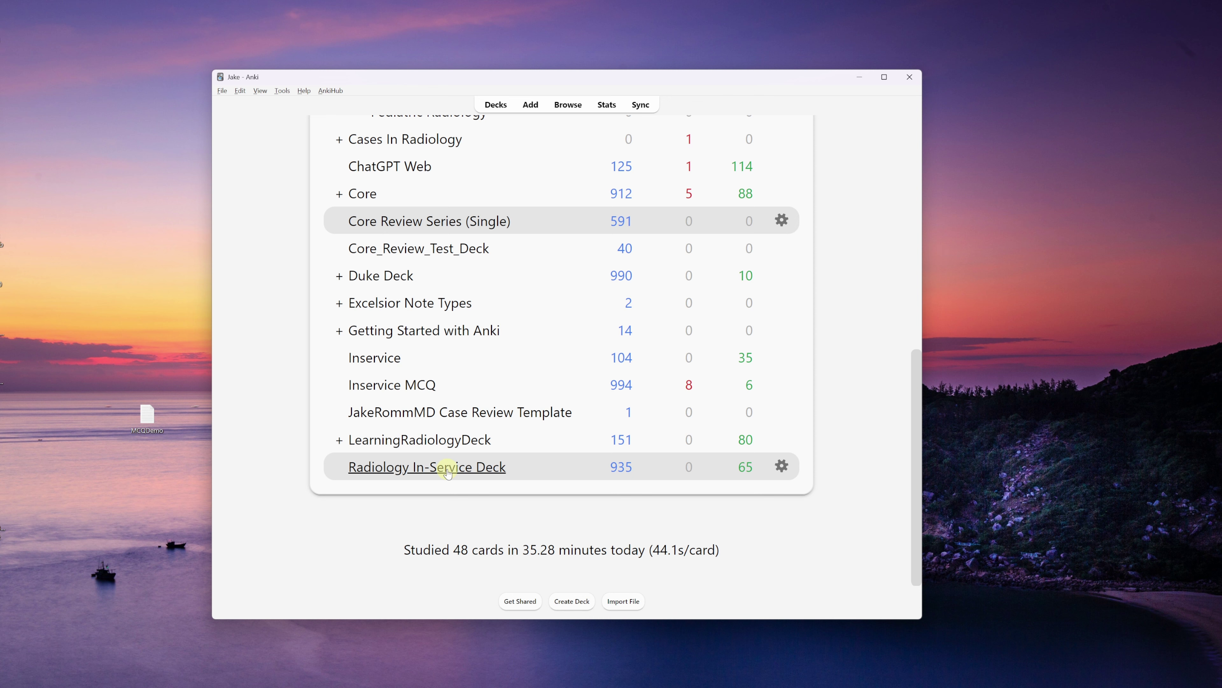
# Open the Radiology In-Service Deck and start studying it.
pyautogui.click(448, 471)
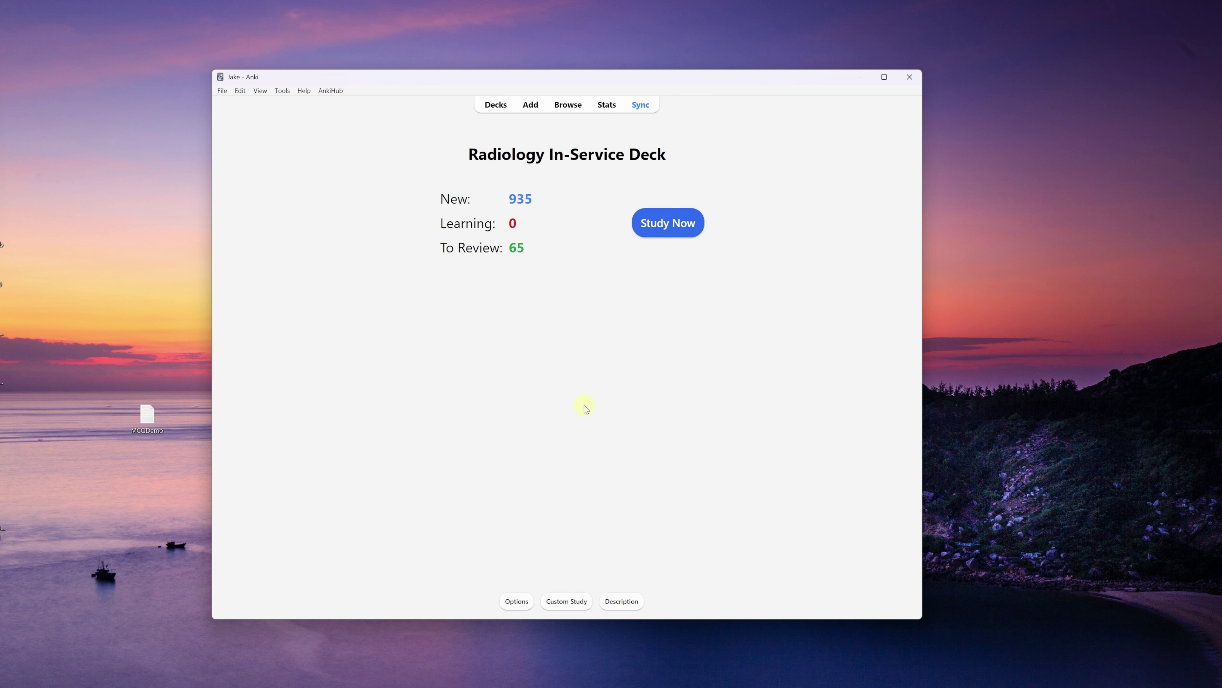
pyautogui.click(693, 226)
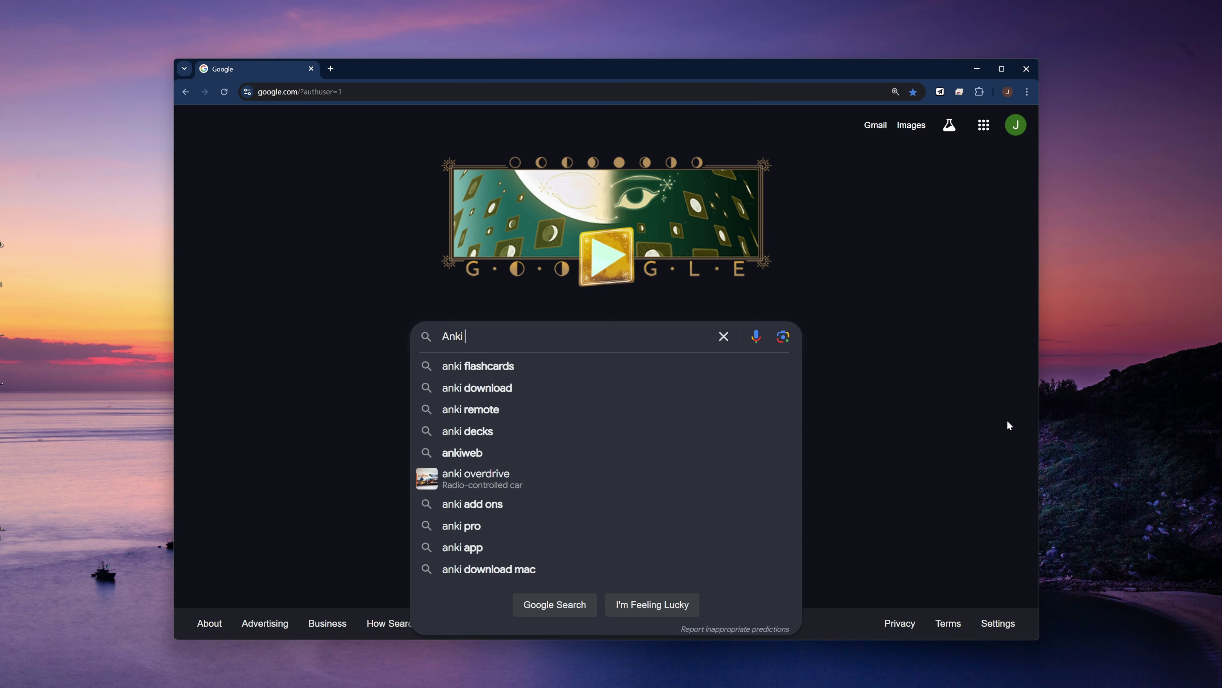
# Find the Anki forums through Google and search them for "Multiple Choice note types".
pyautogui.write('forums')
pyautogui.press('Return')
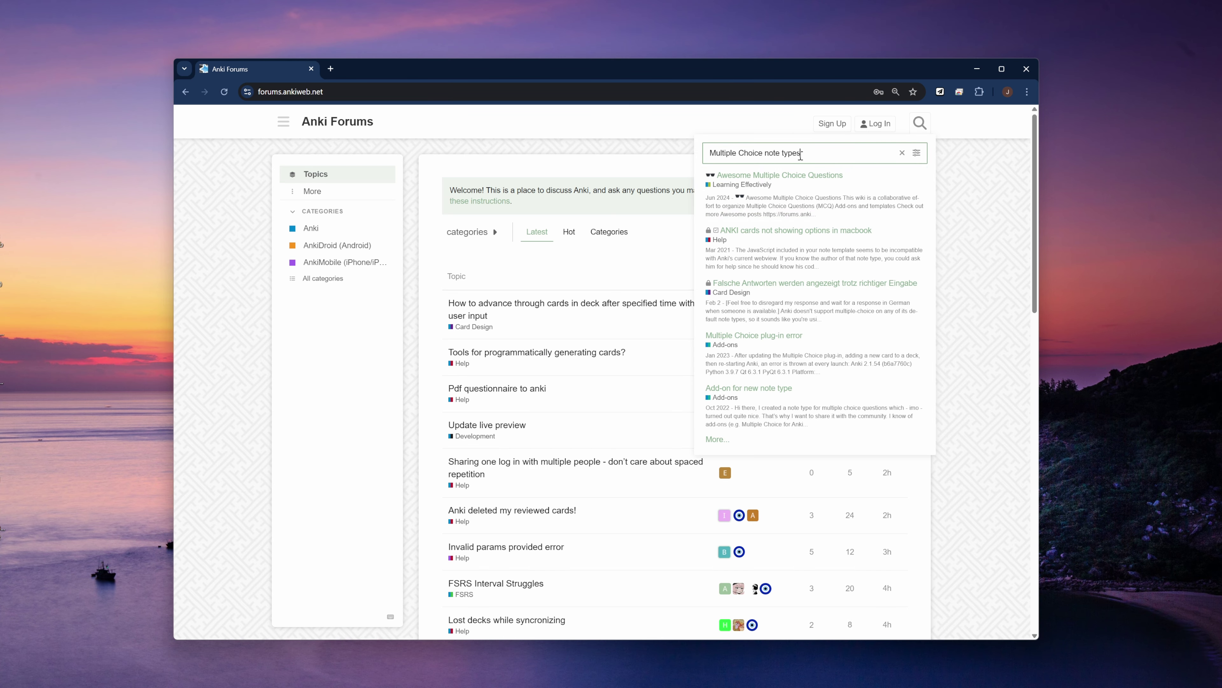
pyautogui.press('Return')
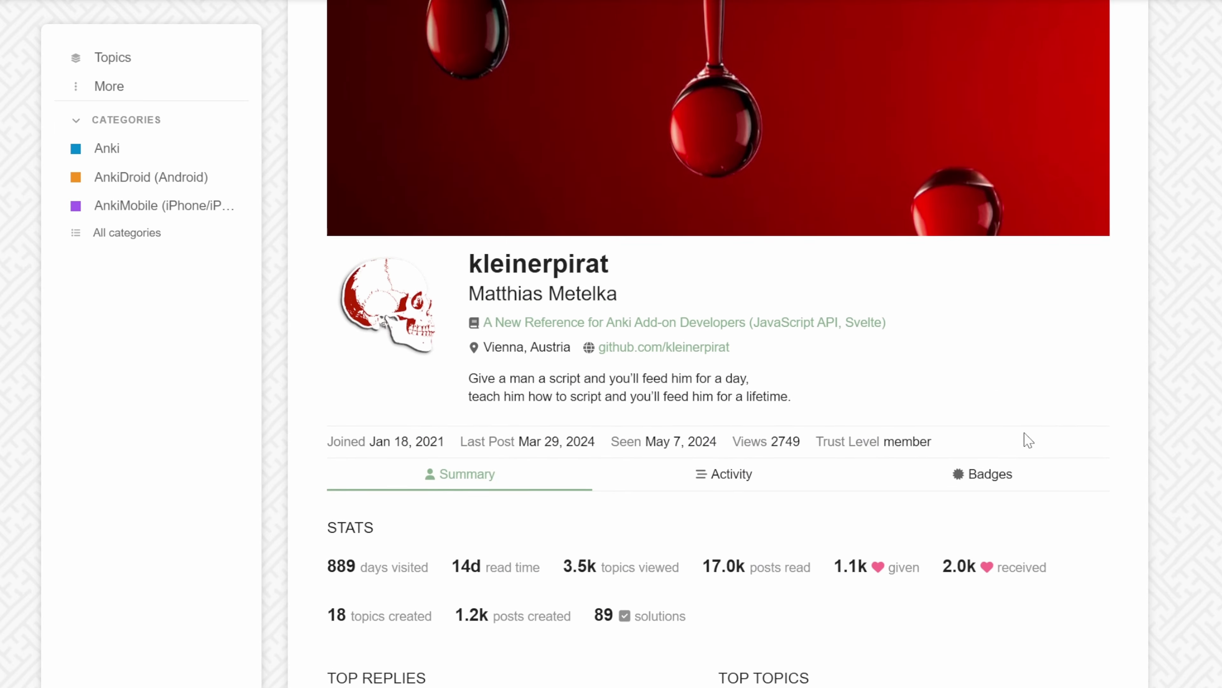
# Look through the forum contributor's profile and the description of the Closet For Anki add-on.
pyautogui.scroll(1, 1026, 440)
pyautogui.scroll(-2, 1039, 447)
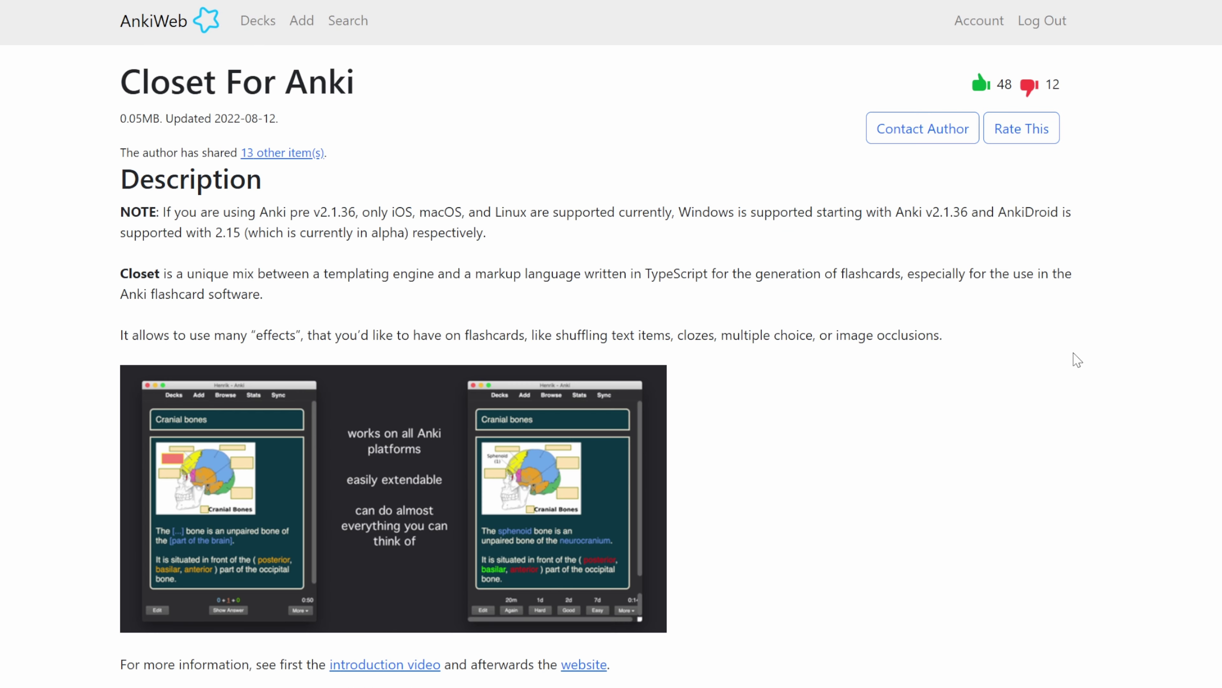
pyautogui.scroll(-2, 1073, 353)
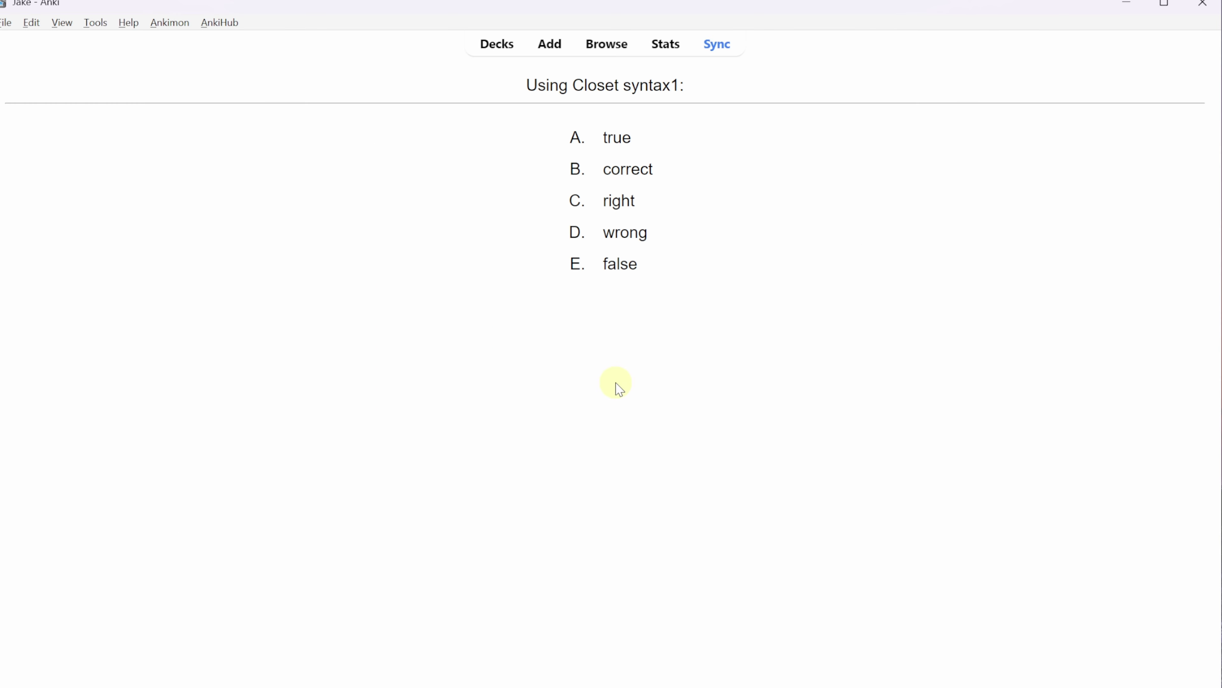
# Reveal the answer of the sample Closet card and examine the closet-0.5.3 JavaScript file in the collection.media folder.
pyautogui.press('space')
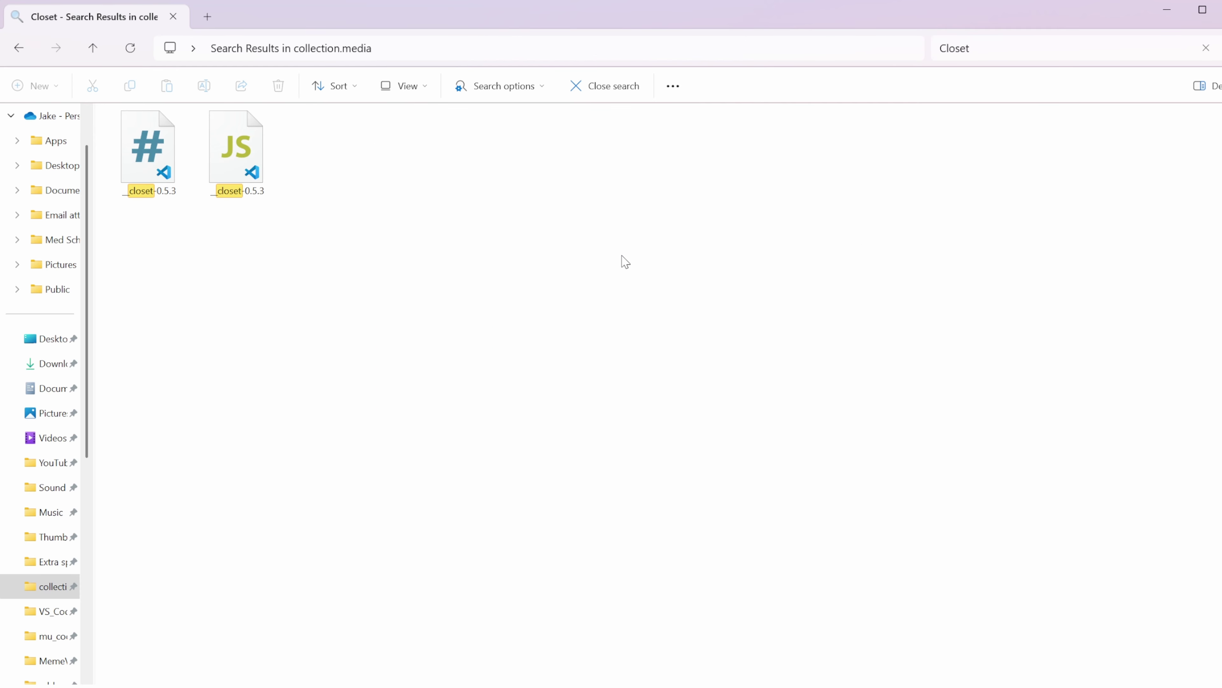
pyautogui.doubleClick(214, 178)
pyautogui.scroll(-3, 320, 287)
pyautogui.scroll(-4, 320, 286)
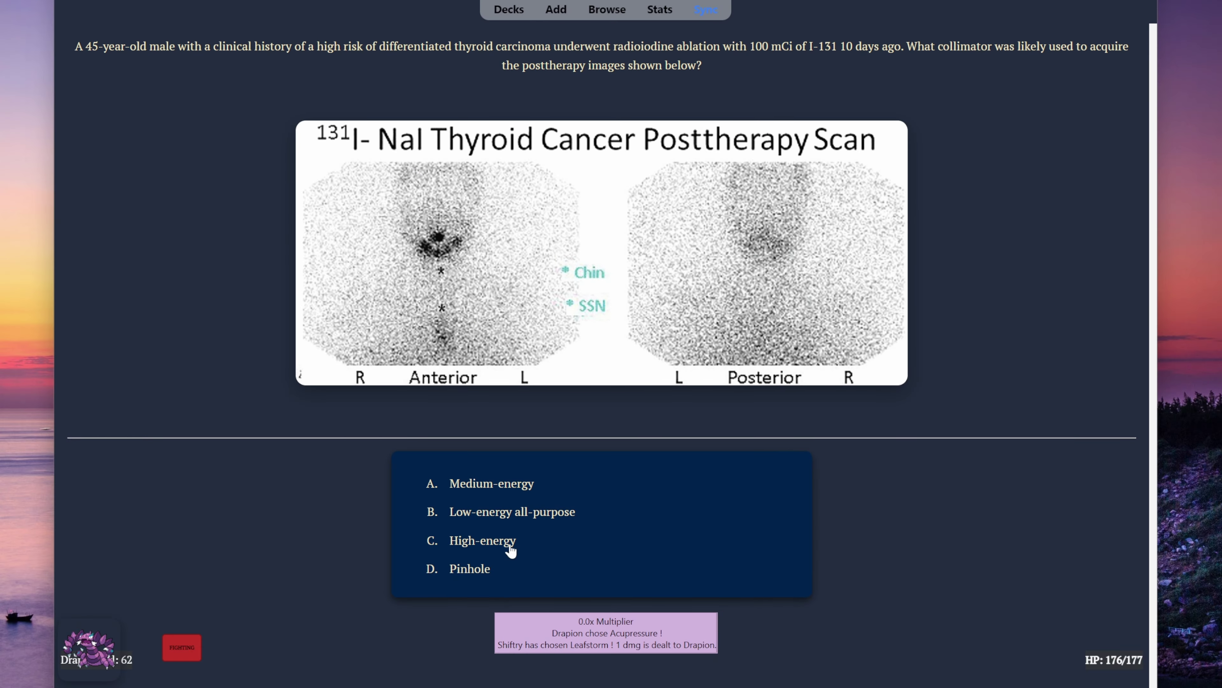
# Answer the I-131 posttherapy collimator question with High-energy in both answer orders, revealing the answer each time.
pyautogui.click(482, 547)
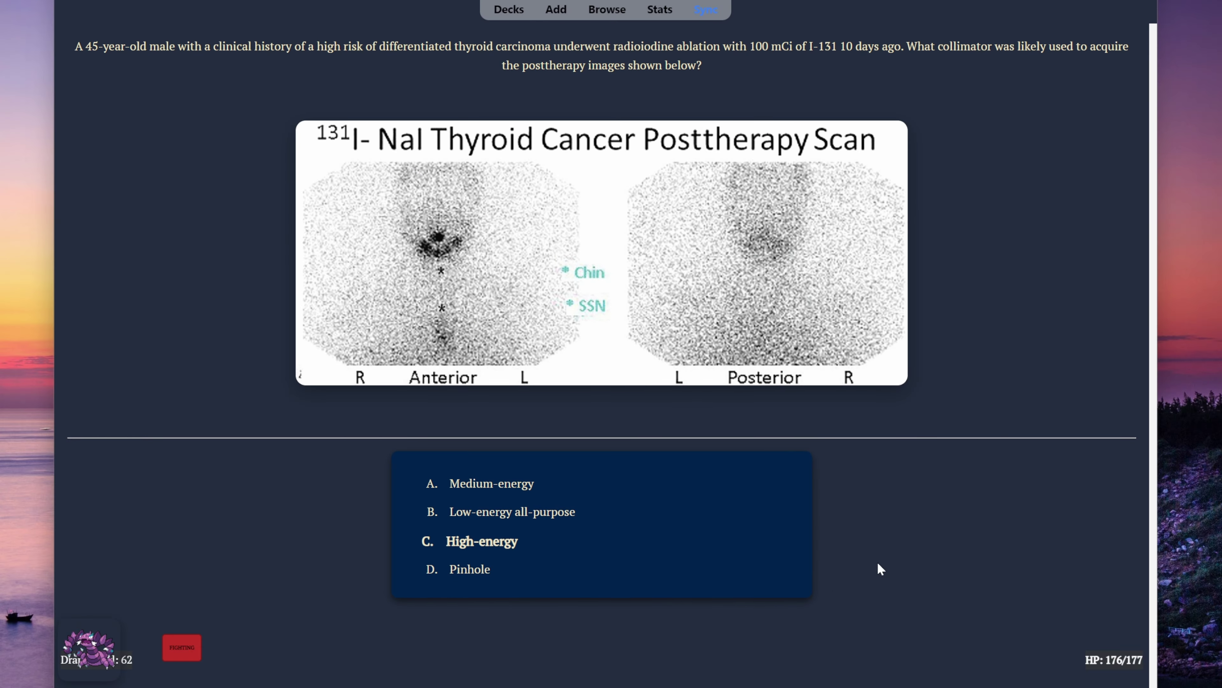
pyautogui.press('space')
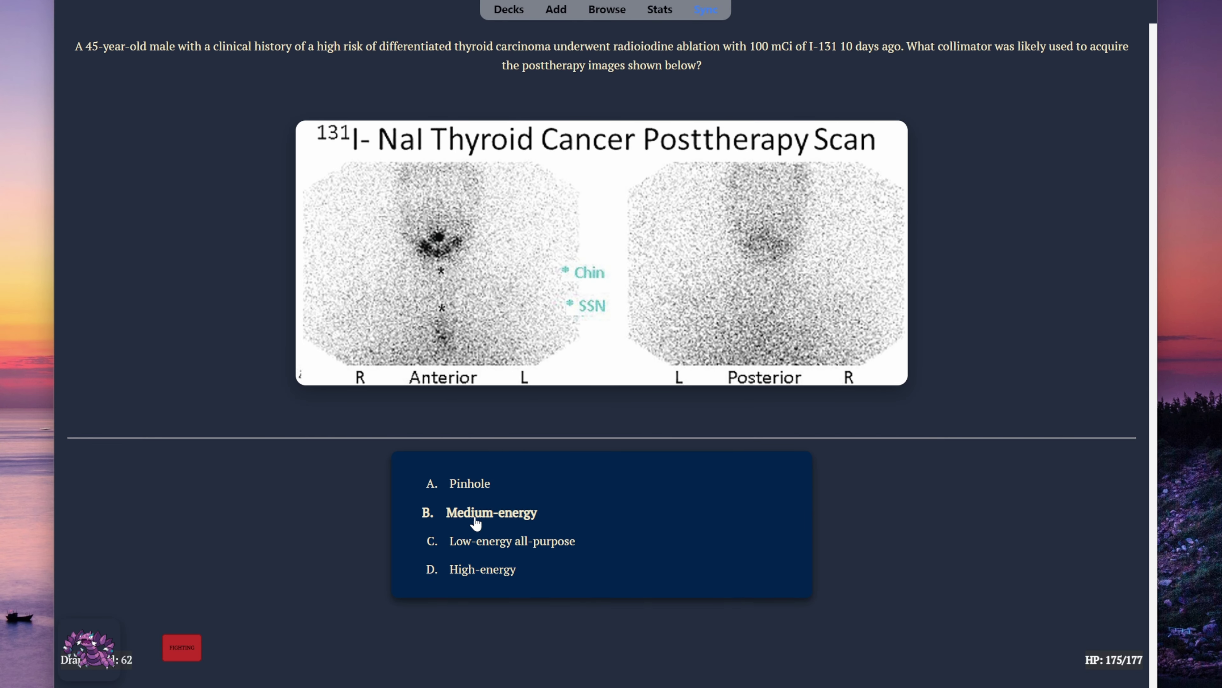
pyautogui.click(483, 574)
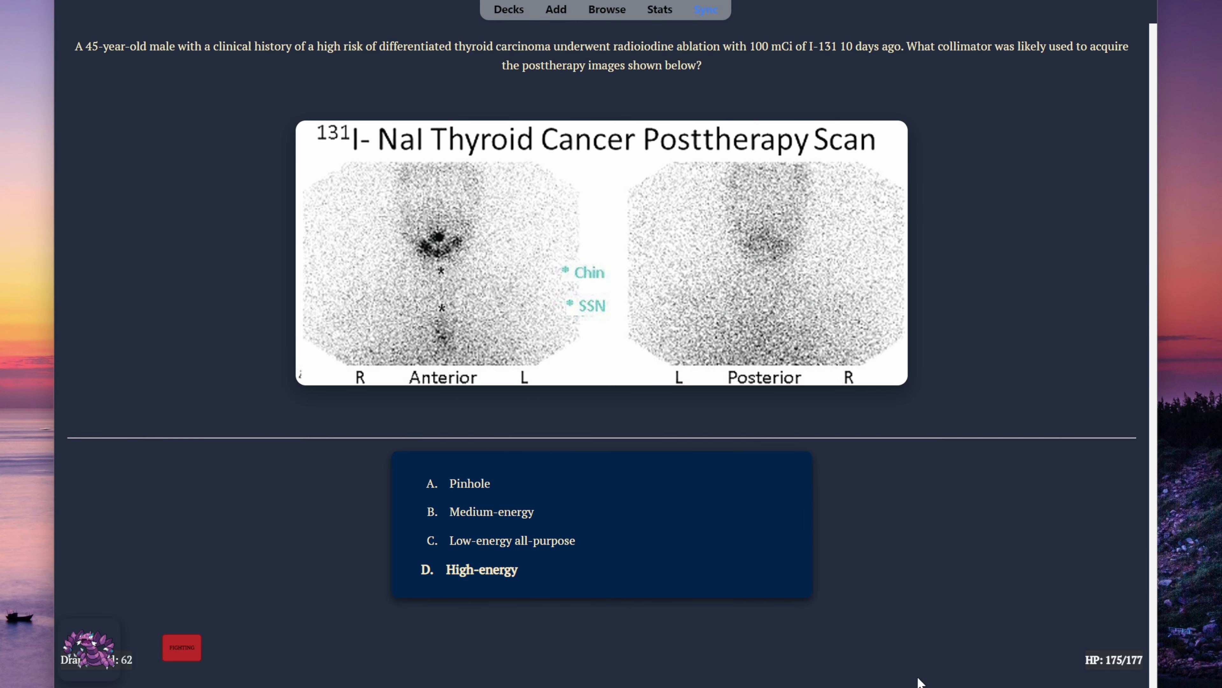
pyautogui.press('space')
pyautogui.scroll(-2, 957, 539)
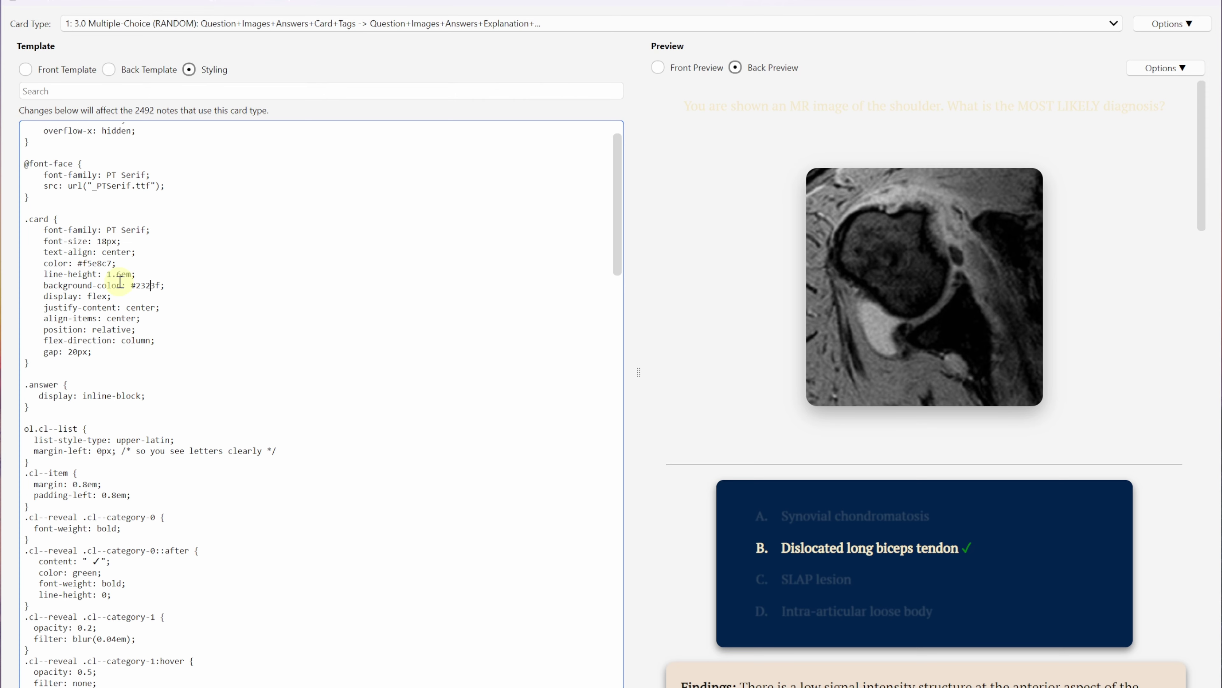
# Set the card background colour to #232d3f in the Multiple-Choice note type's styling and look through the remaining CSS.
pyautogui.write('d')
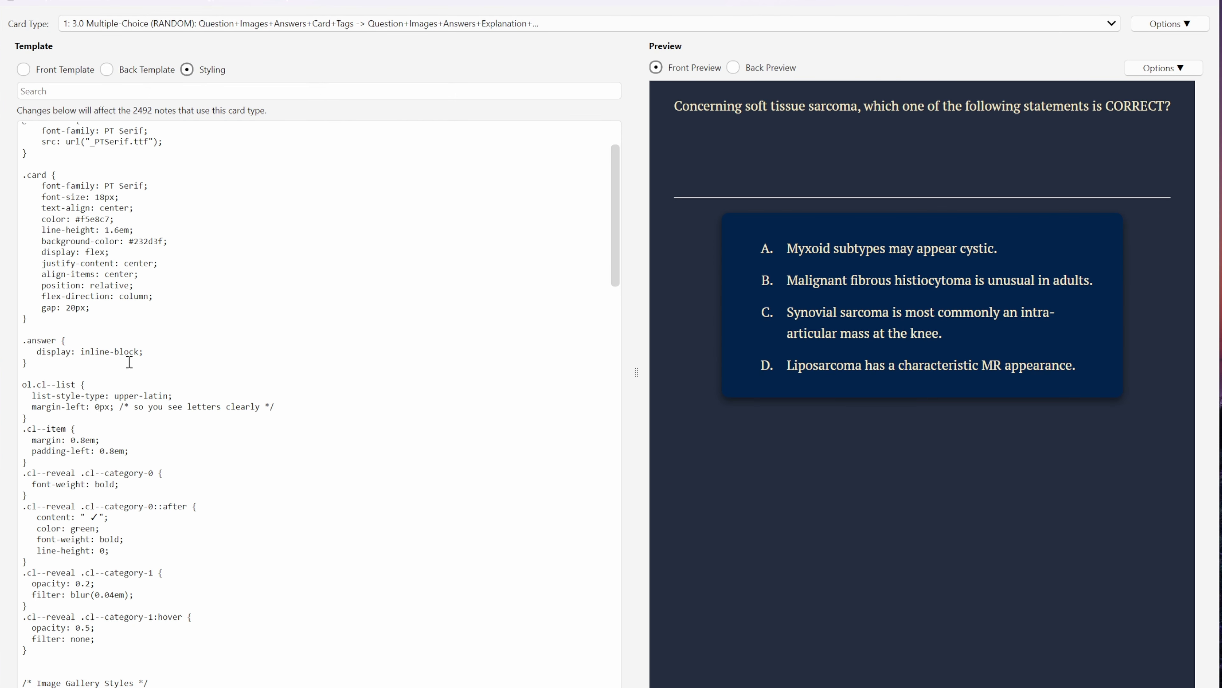
pyautogui.scroll(-6, 129, 362)
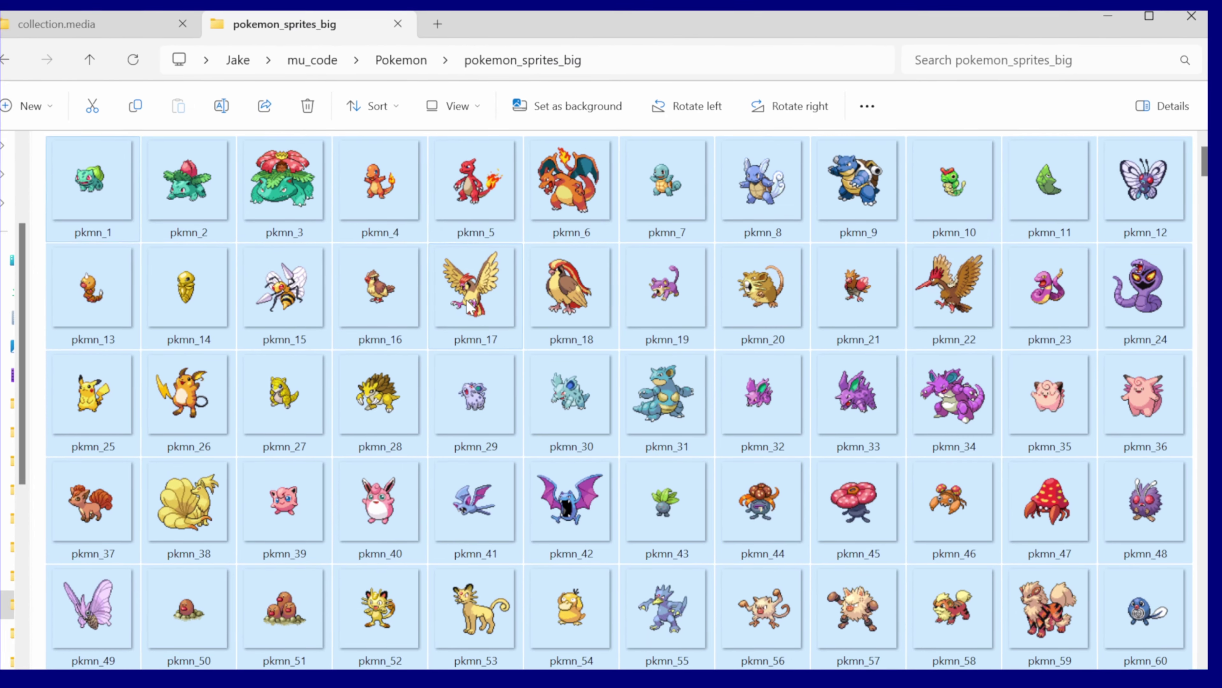
pyautogui.moveTo(458, 300); pyautogui.dragTo(169, 145)
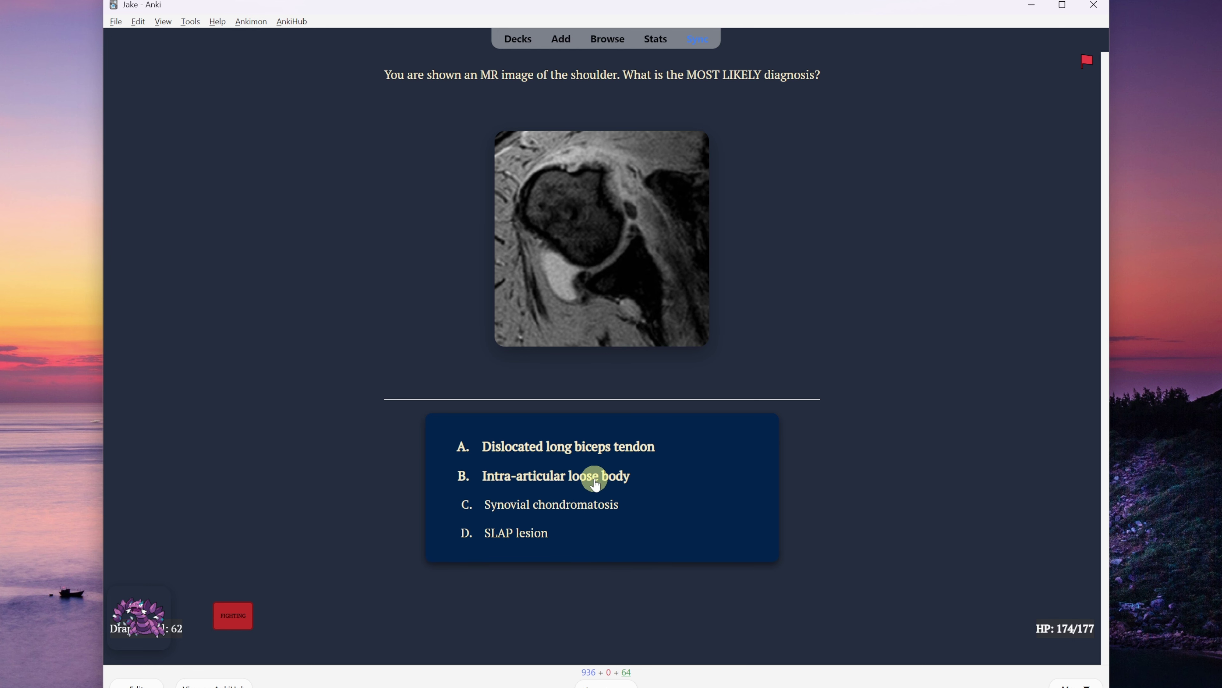
# Reveal the answer of the I-131 posttherapy scan card and look through its explanation.
pyautogui.click(834, 512)
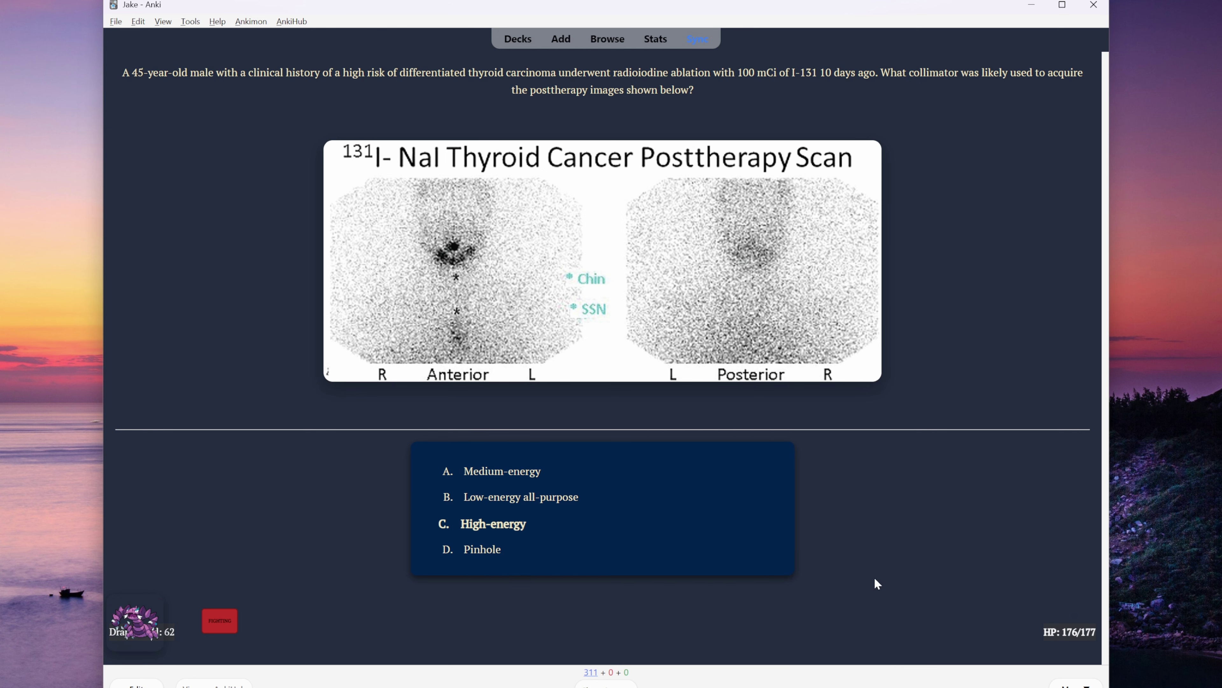
pyautogui.press('space')
pyautogui.scroll(-3, 861, 535)
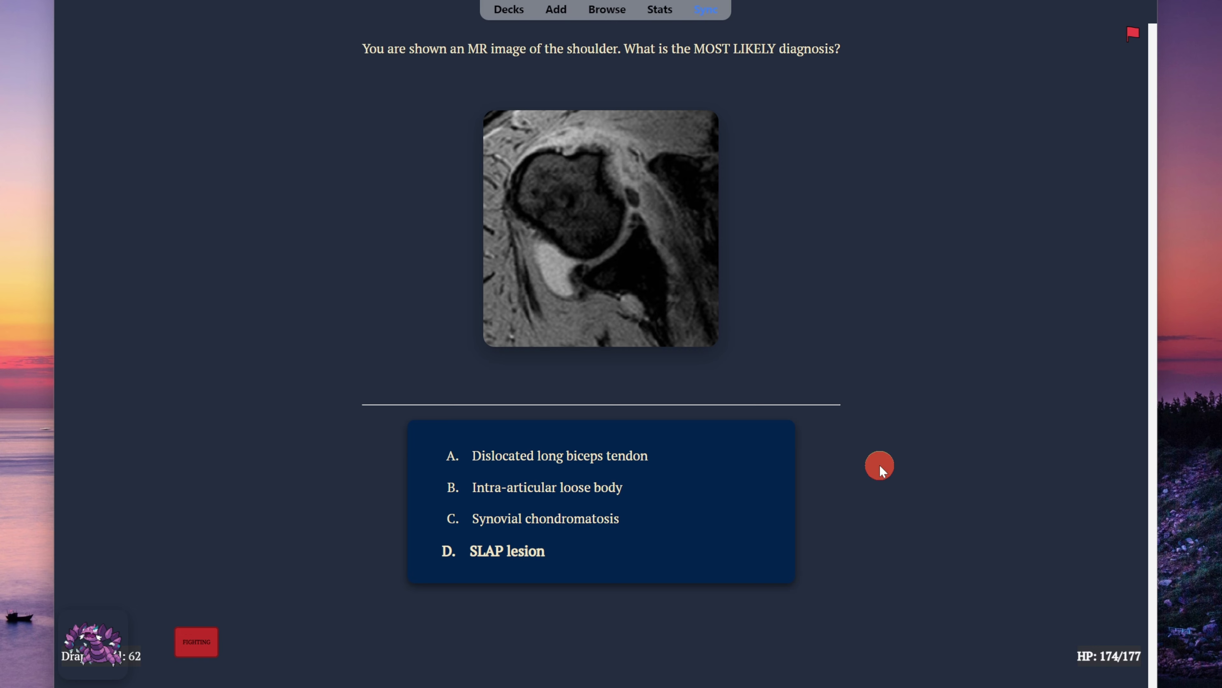
# Open the shoulder MR note for editing and compare the mc0 markup in Answers with the BI-RADS note's cloze syntax.
pyautogui.press('e')
pyautogui.scroll(-1, 510, 329)
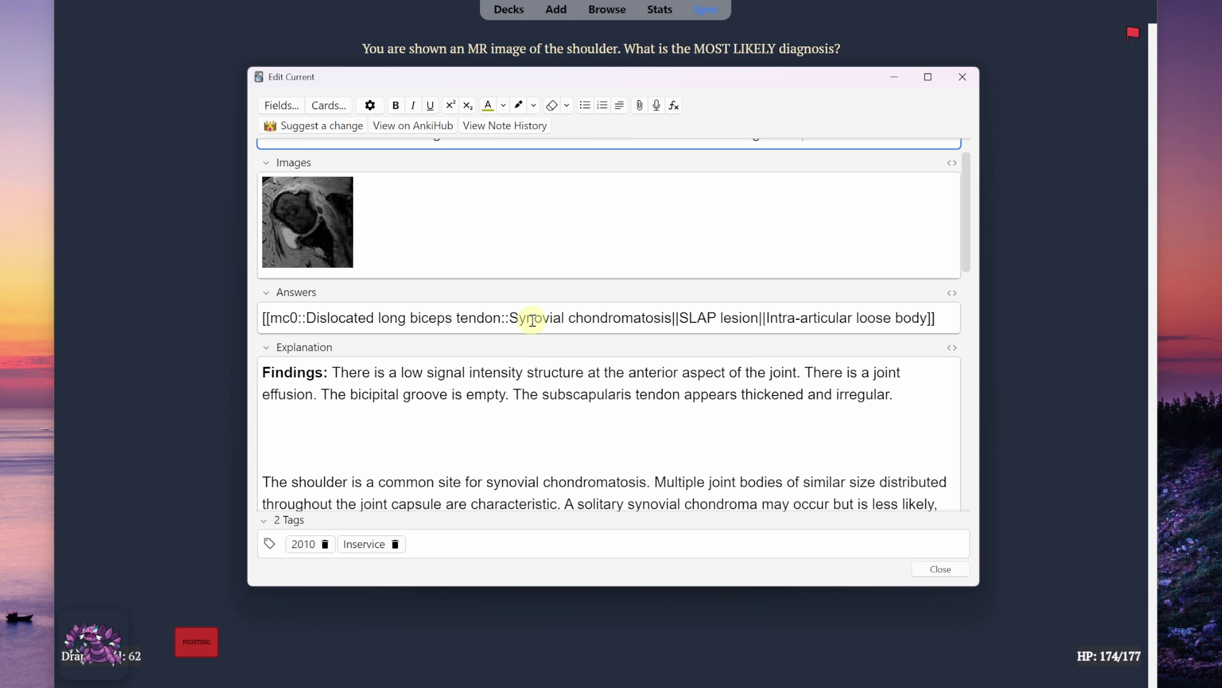
pyautogui.click(511, 317)
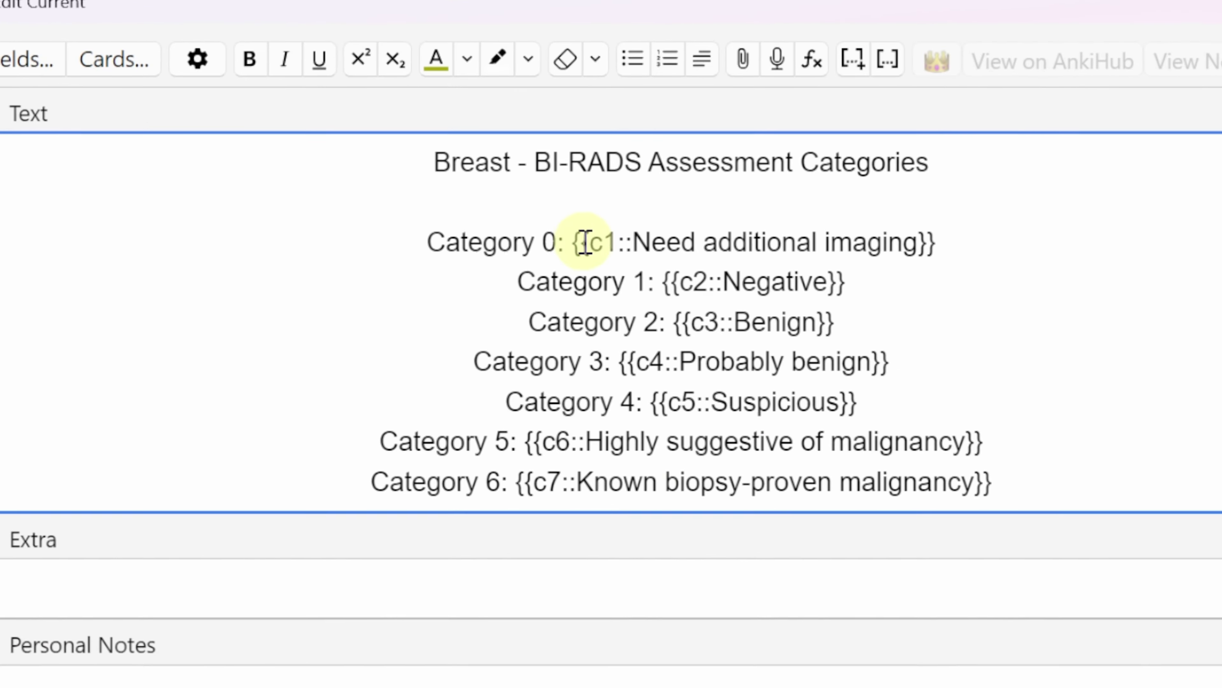
pyautogui.moveTo(565, 240); pyautogui.dragTo(640, 236)
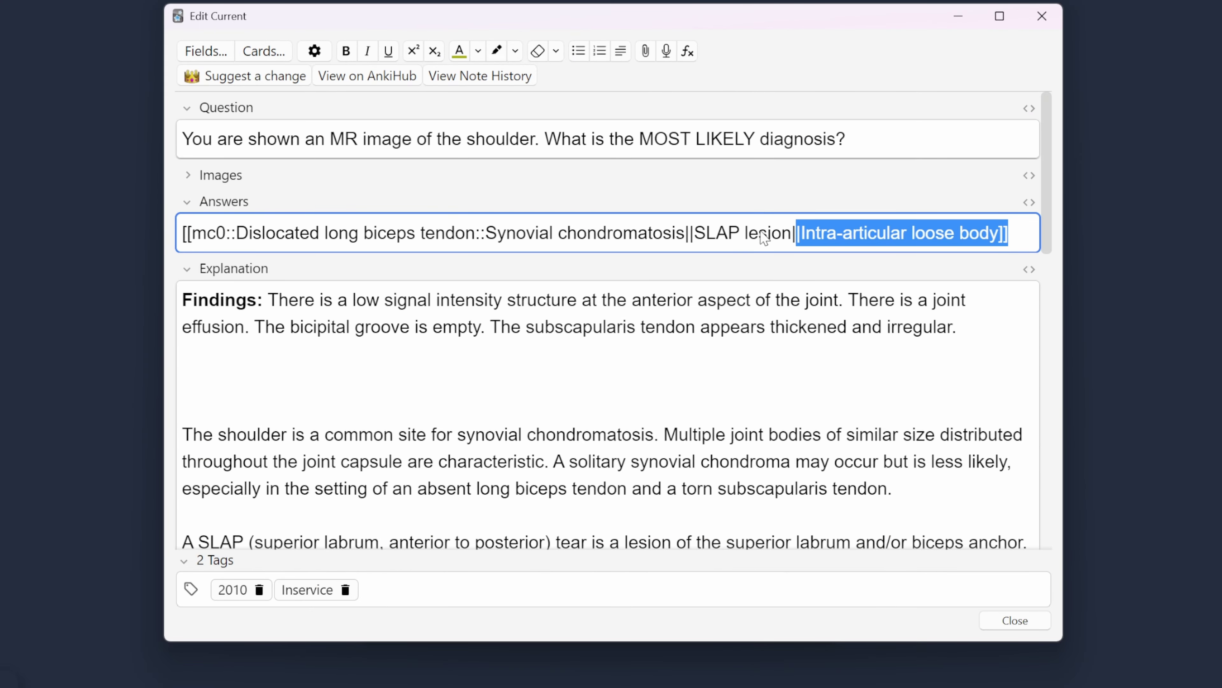
pyautogui.moveTo(765, 236); pyautogui.dragTo(168, 227)
pyautogui.click(498, 233)
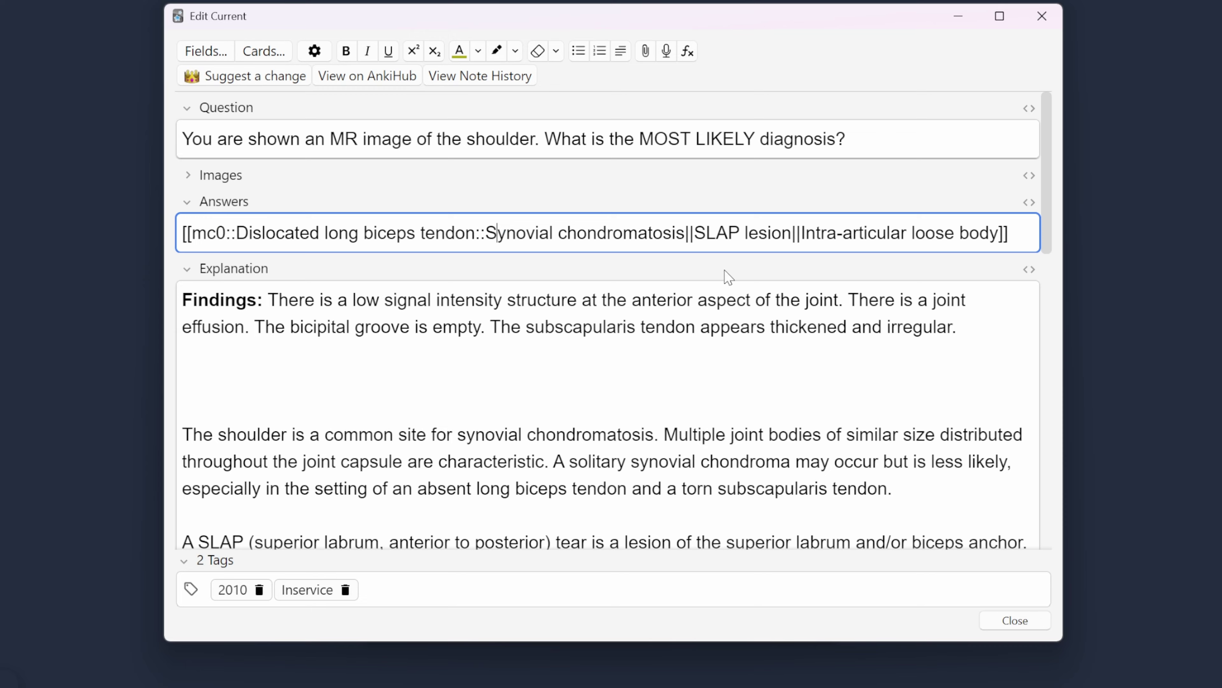
pyautogui.press('Escape')
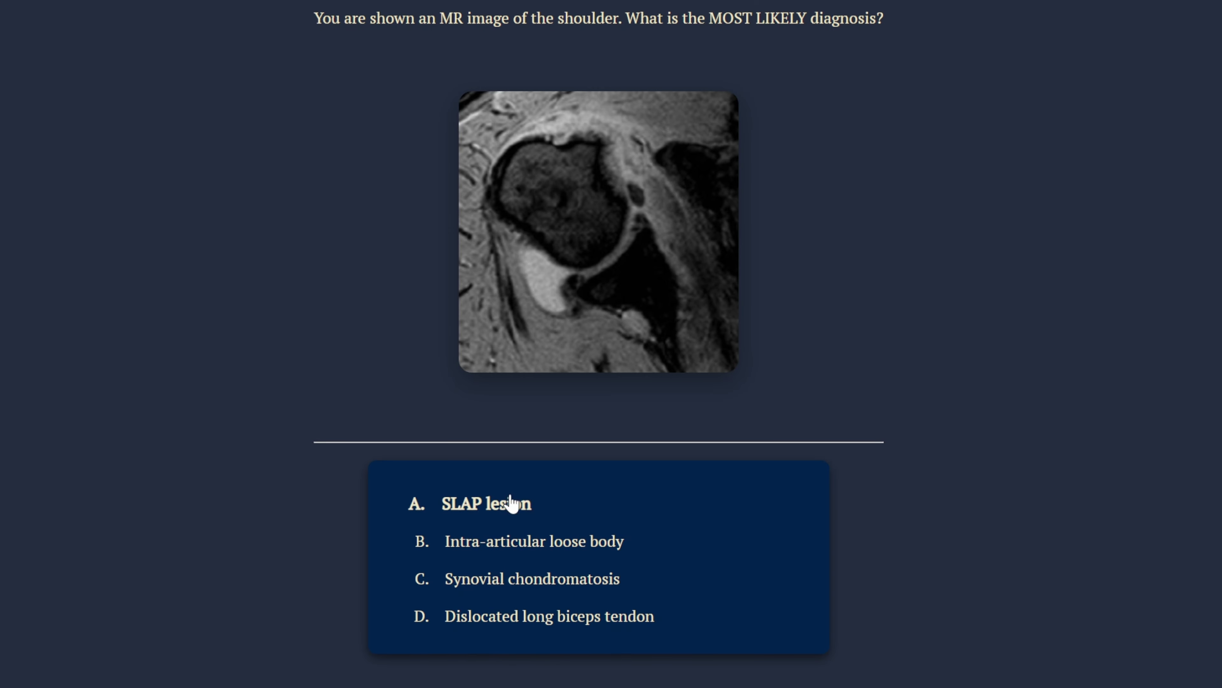
# Highlight and examine the complete mc0 markup in the Answers field of the shoulder MR note.
pyautogui.click(521, 320)
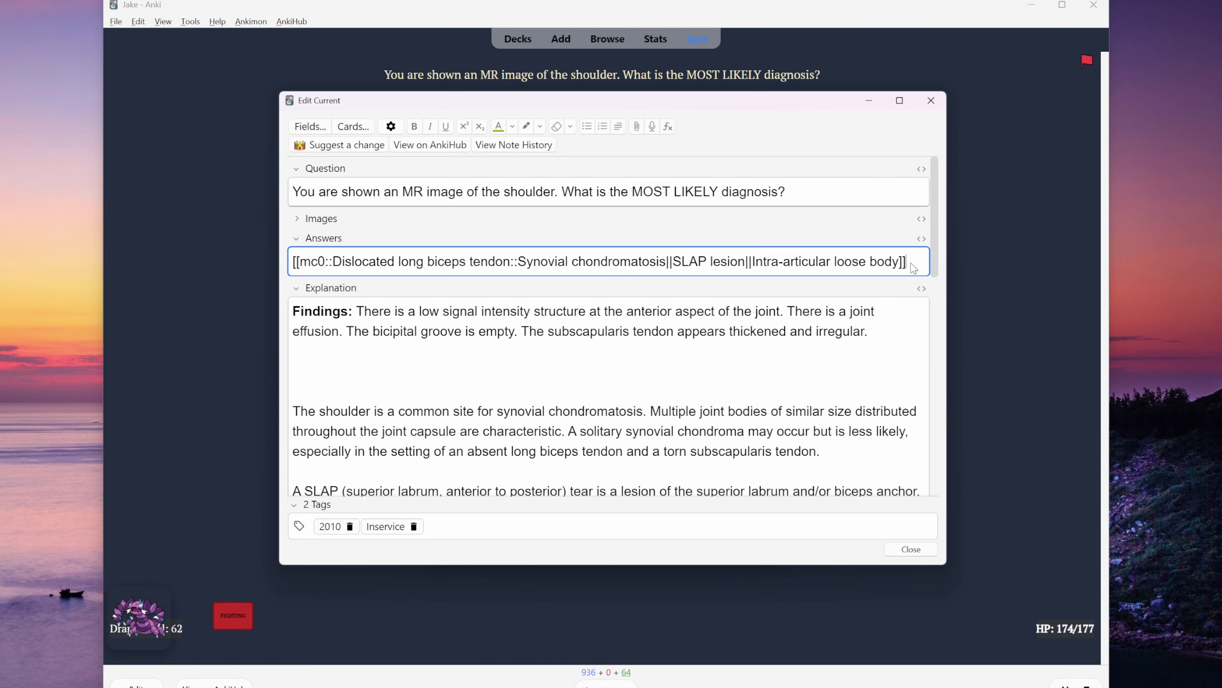
pyautogui.moveTo(1052, 308); pyautogui.dragTo(782, 314)
pyautogui.moveTo(724, 265); pyautogui.dragTo(282, 258)
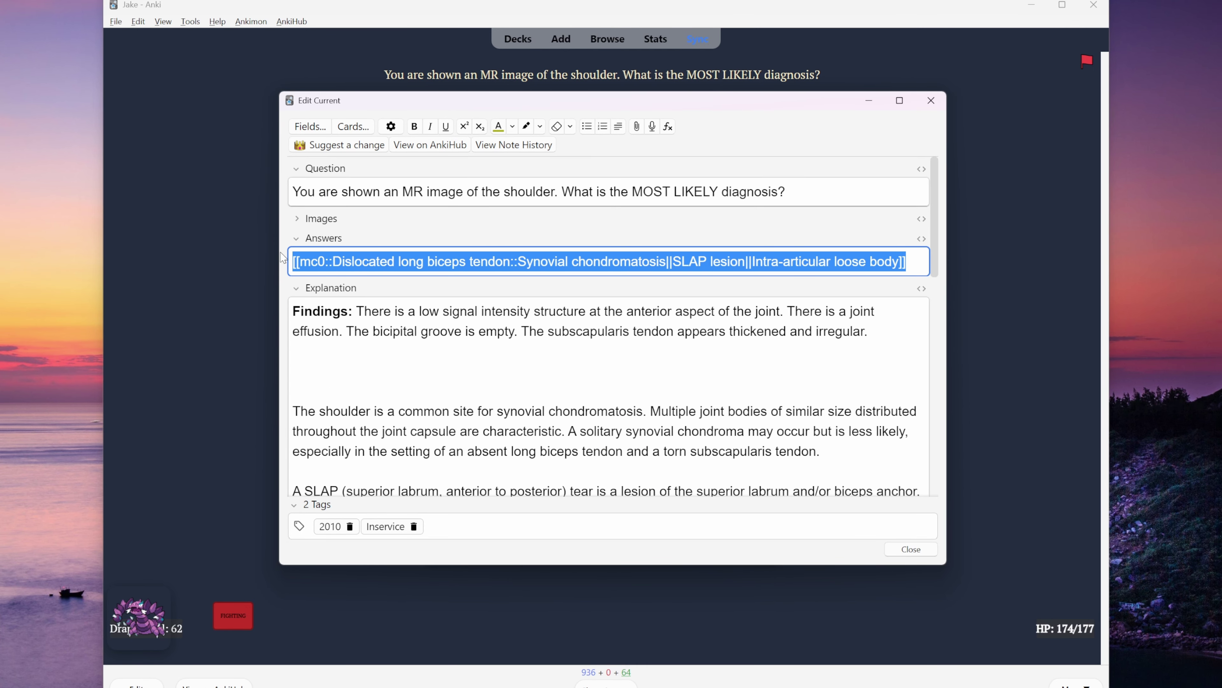
pyautogui.click(526, 261)
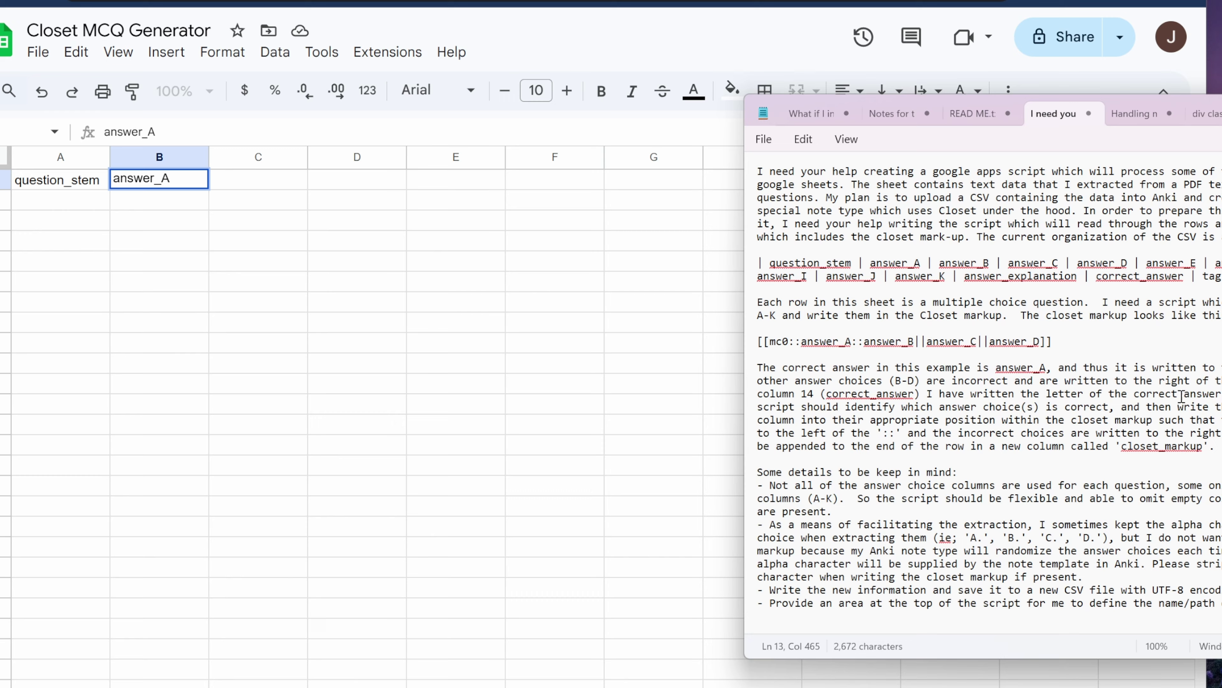
# Enter the column headers answer_B through answer_F after answer_A in the first row of the Closet MCQ Generator sheet.
pyautogui.click(254, 191)
pyautogui.write('answer_B')
pyautogui.press('Tab')
pyautogui.write('answer_C')
pyautogui.press('Tab')
pyautogui.write('answer_D')
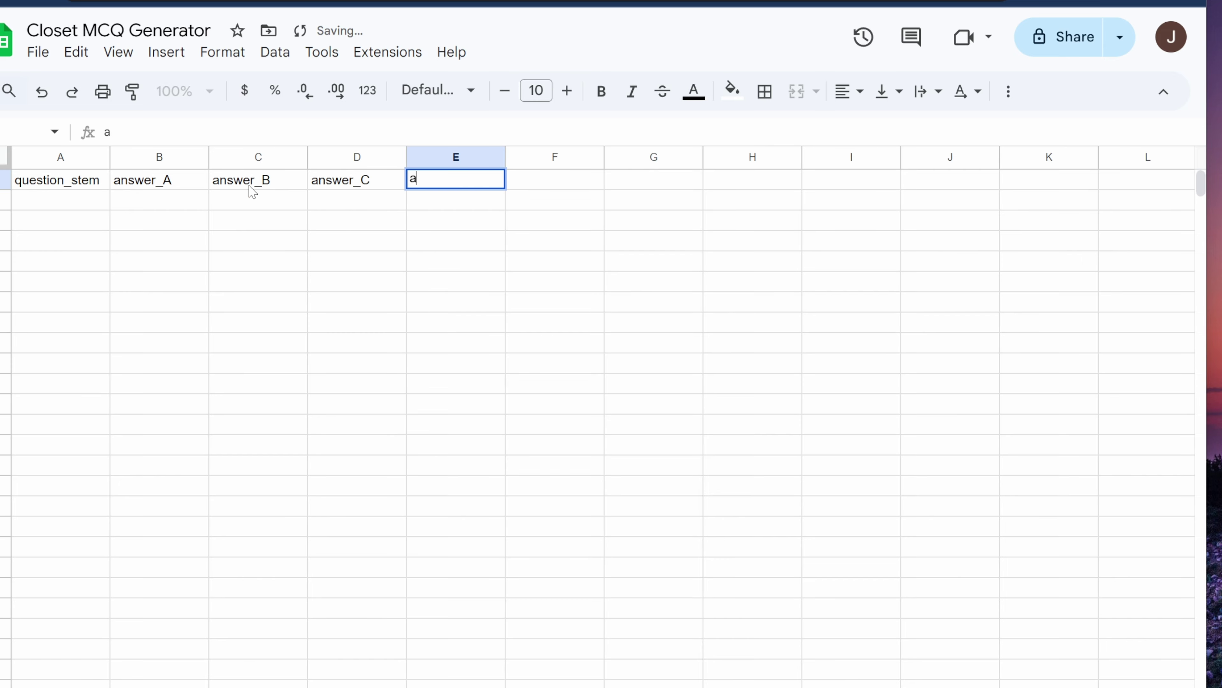
pyautogui.press('Tab')
pyautogui.write('answer_E')
pyautogui.press('Tab')
pyautogui.write('answer_F')
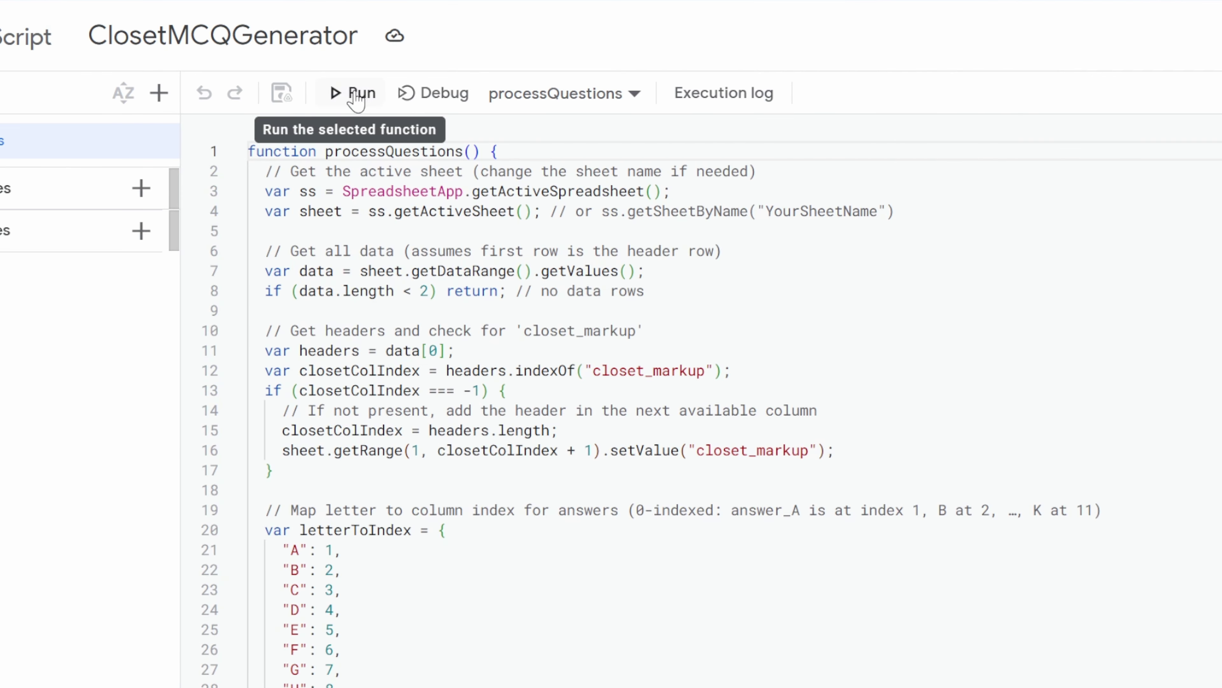
# Run the processQuestions function in Apps Script and download __closet-0.5.3.css from the Closet MCQ Generator folder in Google Drive.
pyautogui.click(354, 94)
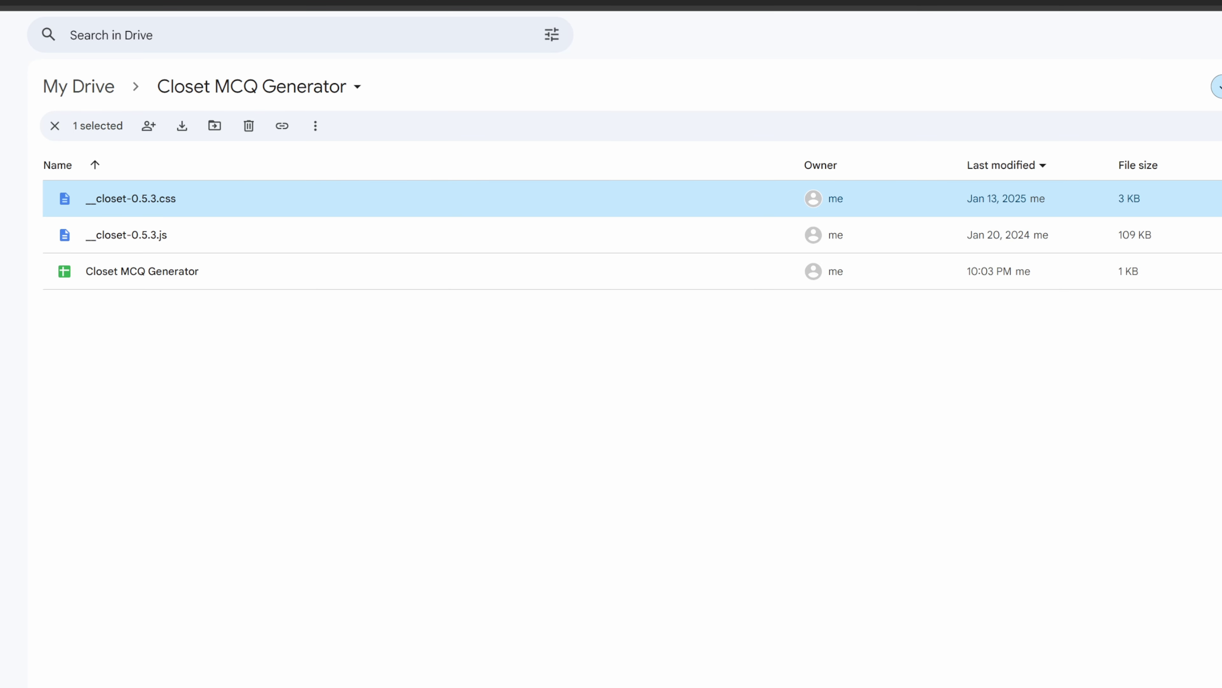
pyautogui.rightClick(583, 197)
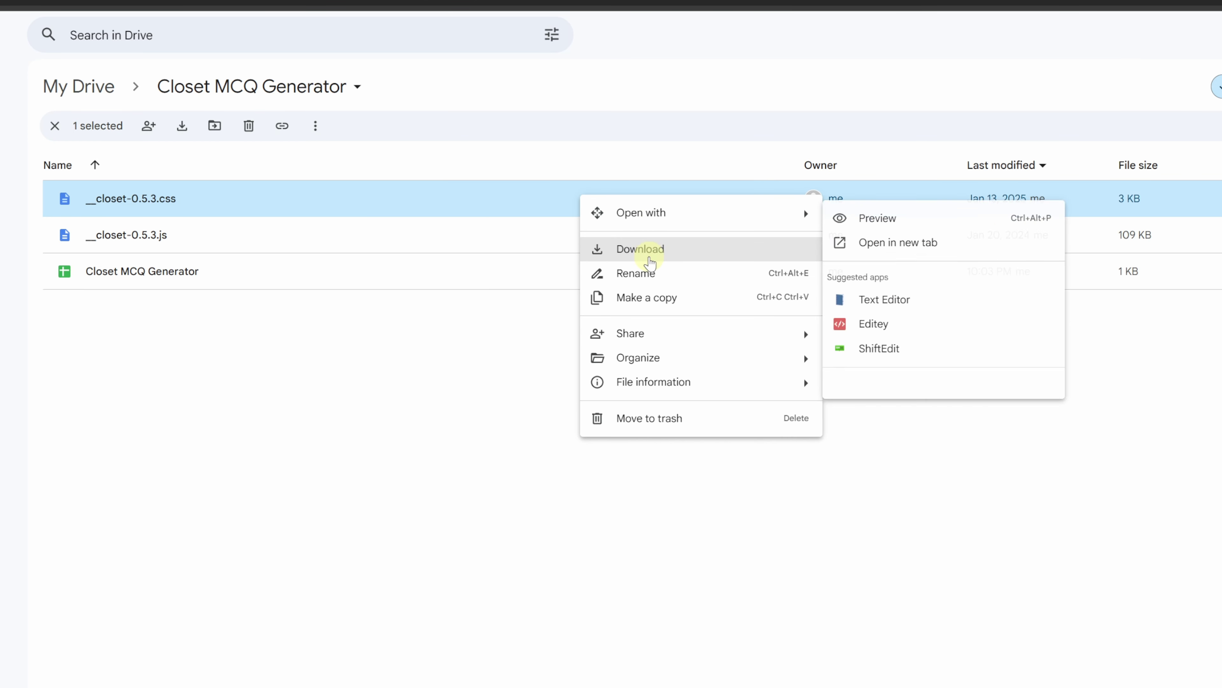
pyautogui.click(645, 250)
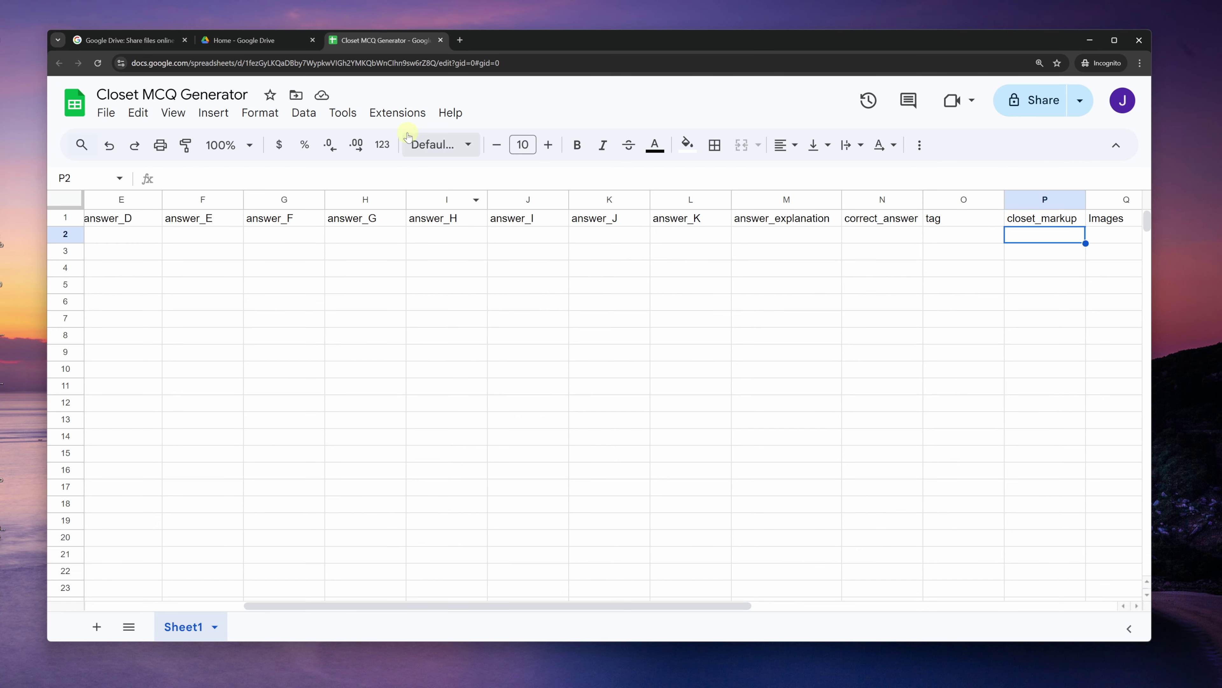
# Open the Apps Script project attached to the spreadsheet and look over the code in Code.gs.
pyautogui.click(384, 95)
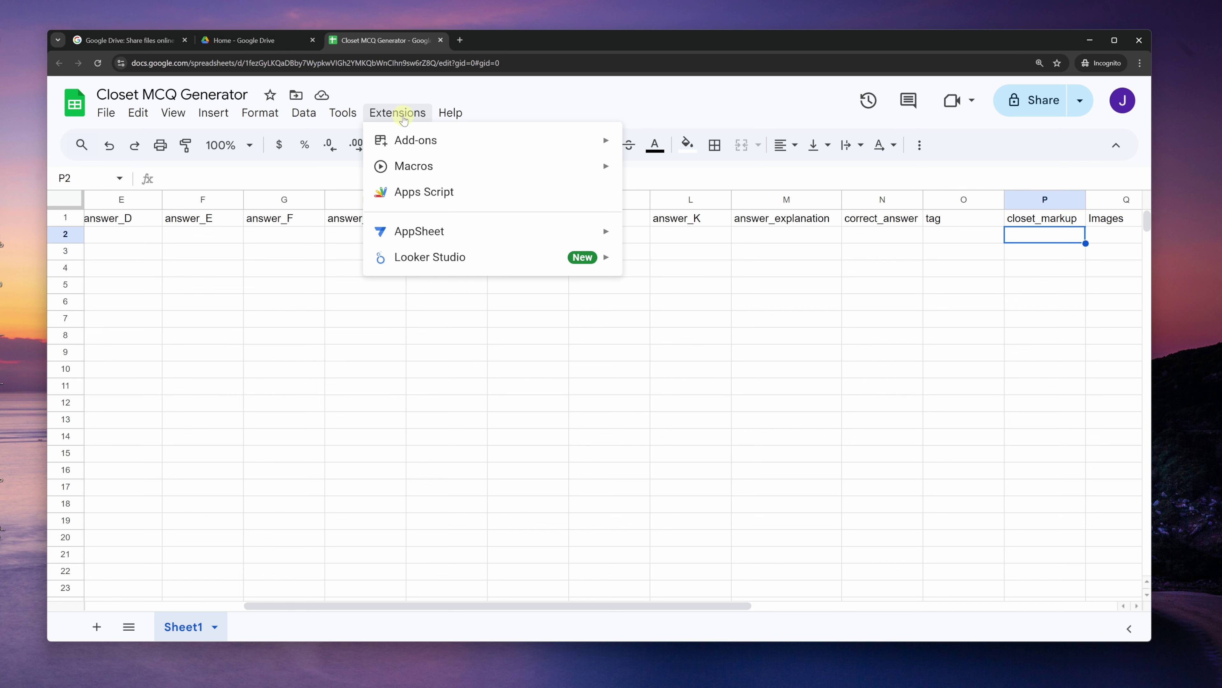
pyautogui.click(409, 192)
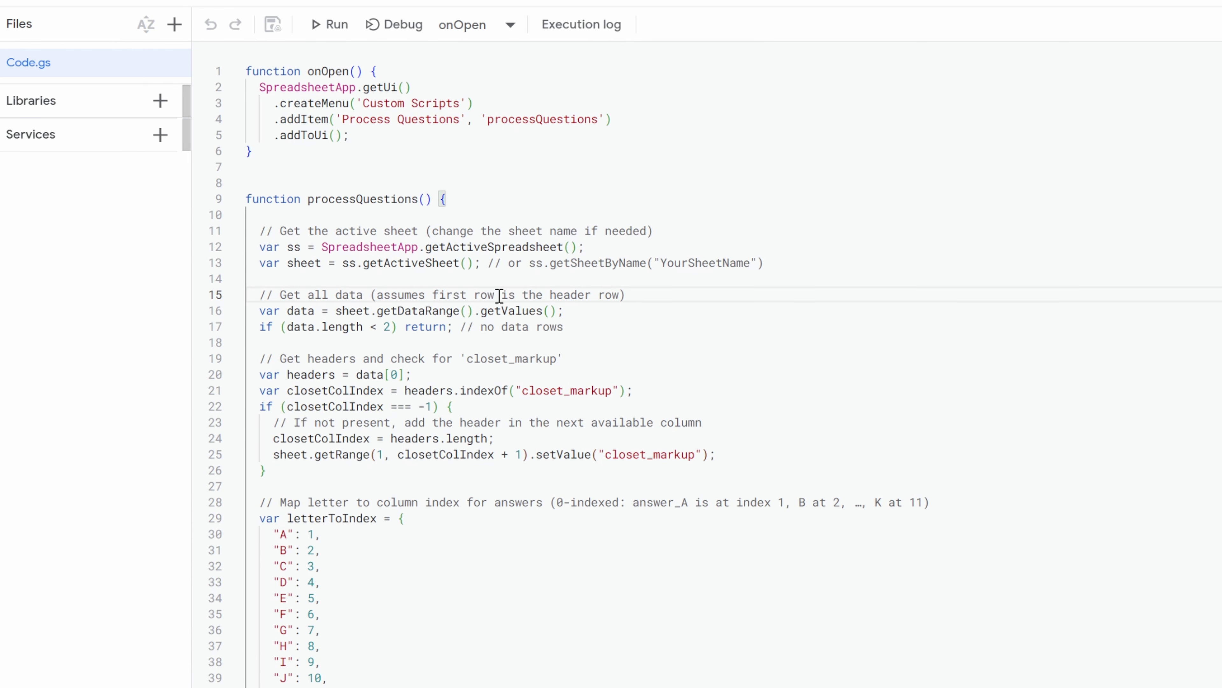
pyautogui.scroll(-1, 499, 295)
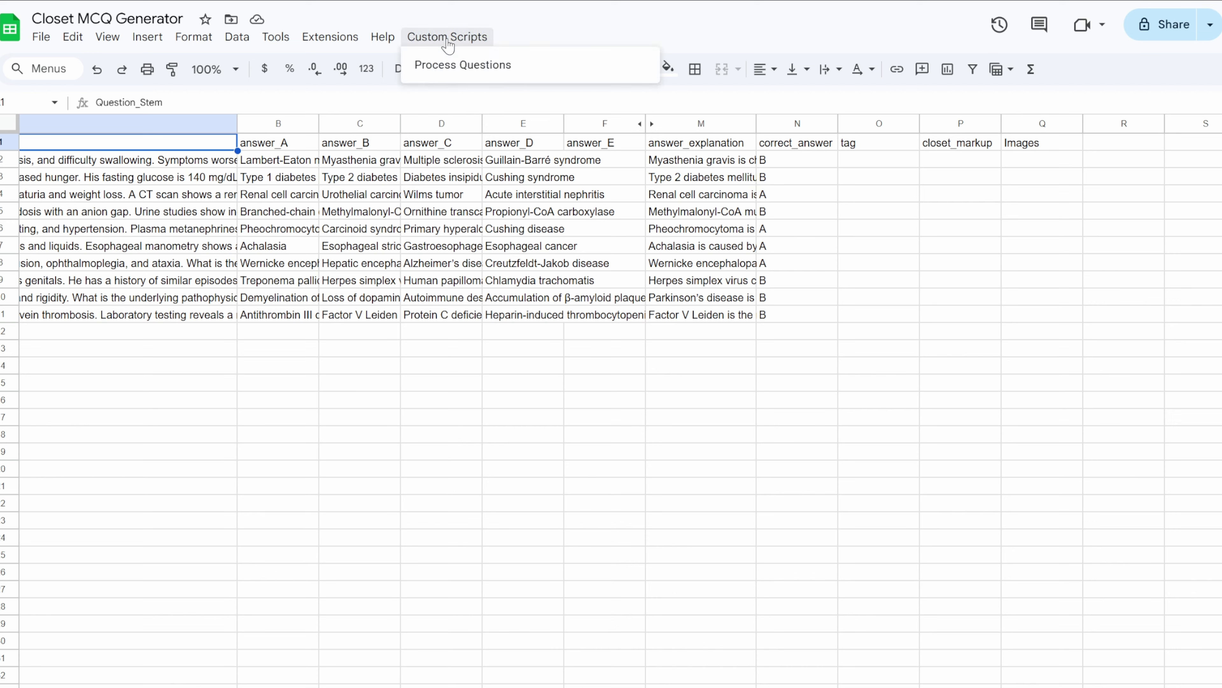
# Run the Process Questions script on the sample questions to fill the closet_markup column and examine one question's markup.
pyautogui.click(463, 62)
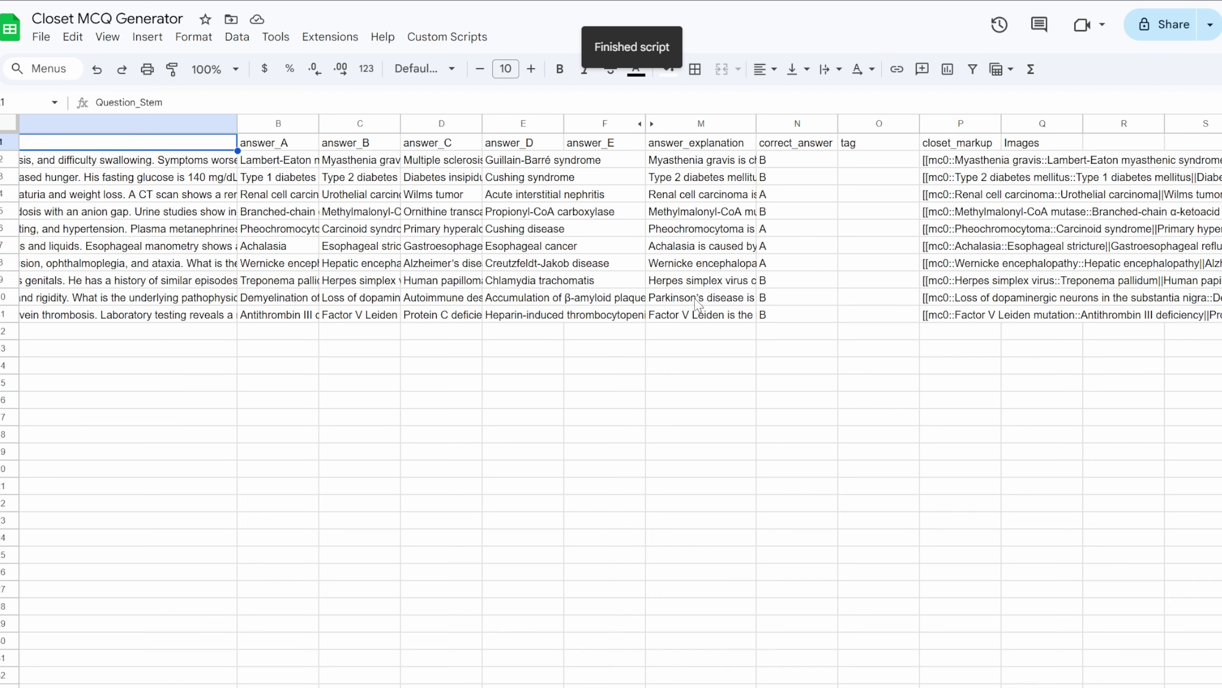
pyautogui.hscroll(5, 698, 303)
pyautogui.click(674, 160)
pyautogui.moveTo(577, 102); pyautogui.dragTo(100, 100)
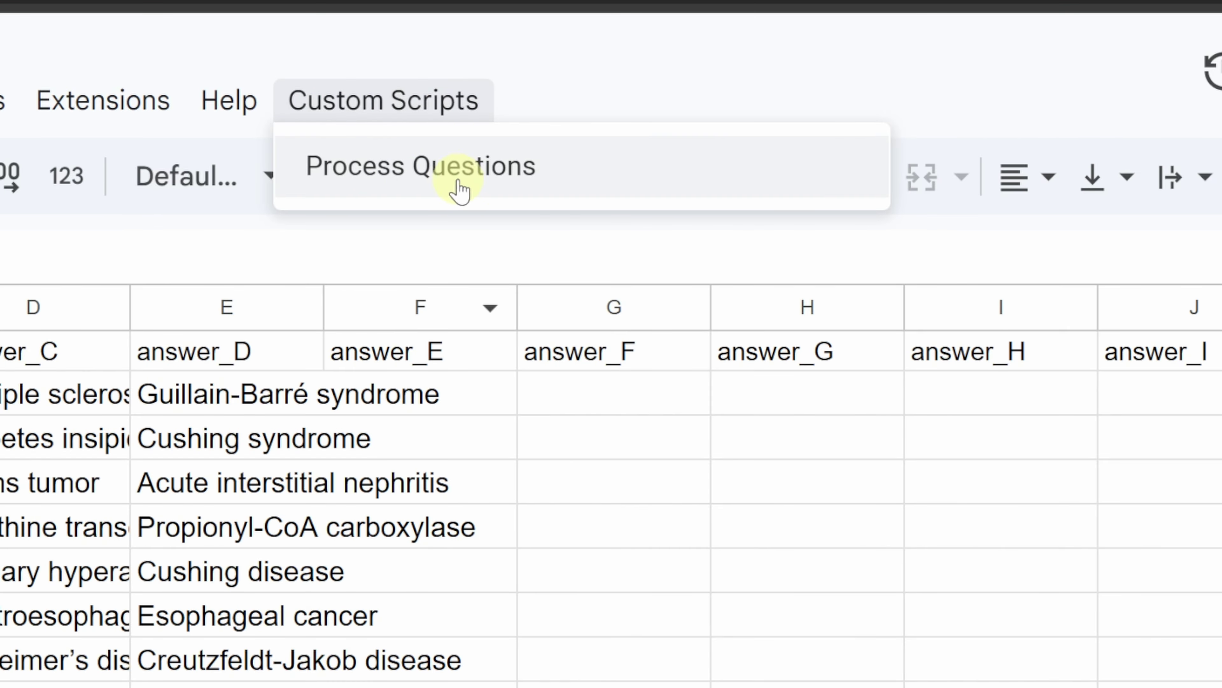
# Run Process Questions and authorize it by choosing the Google account, continuing to ClosteMCQGenerator (unsafe) and allowing spreadsheet access.
pyautogui.click(450, 181)
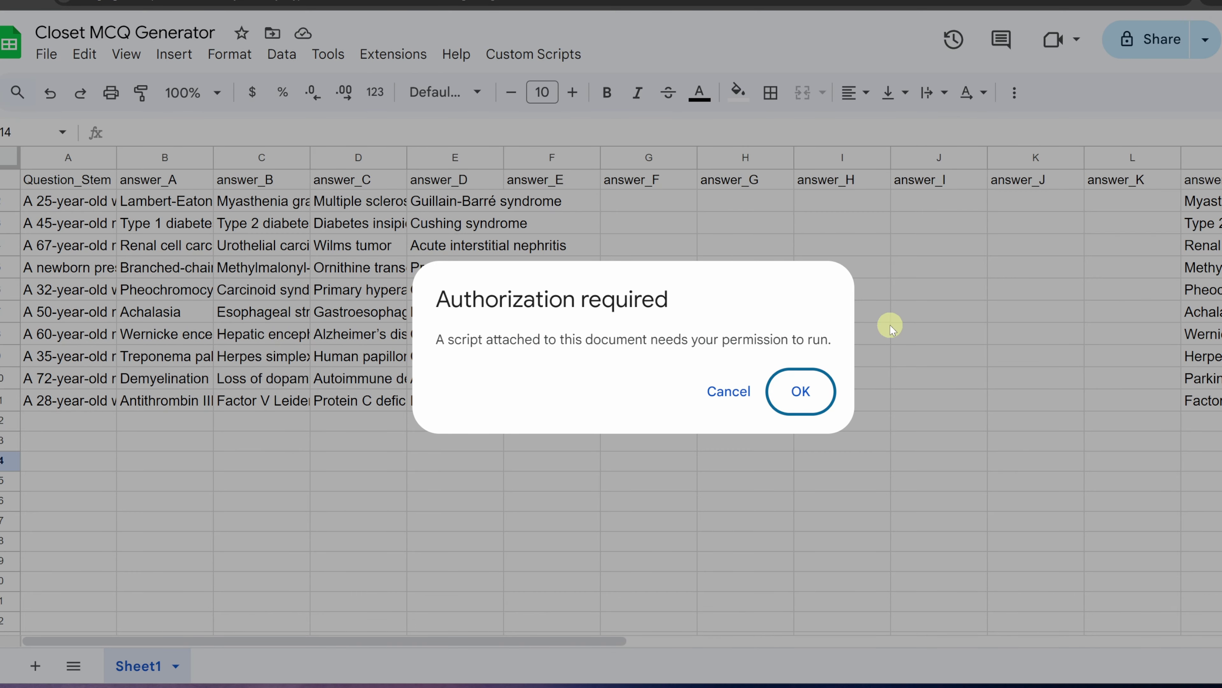
pyautogui.click(813, 397)
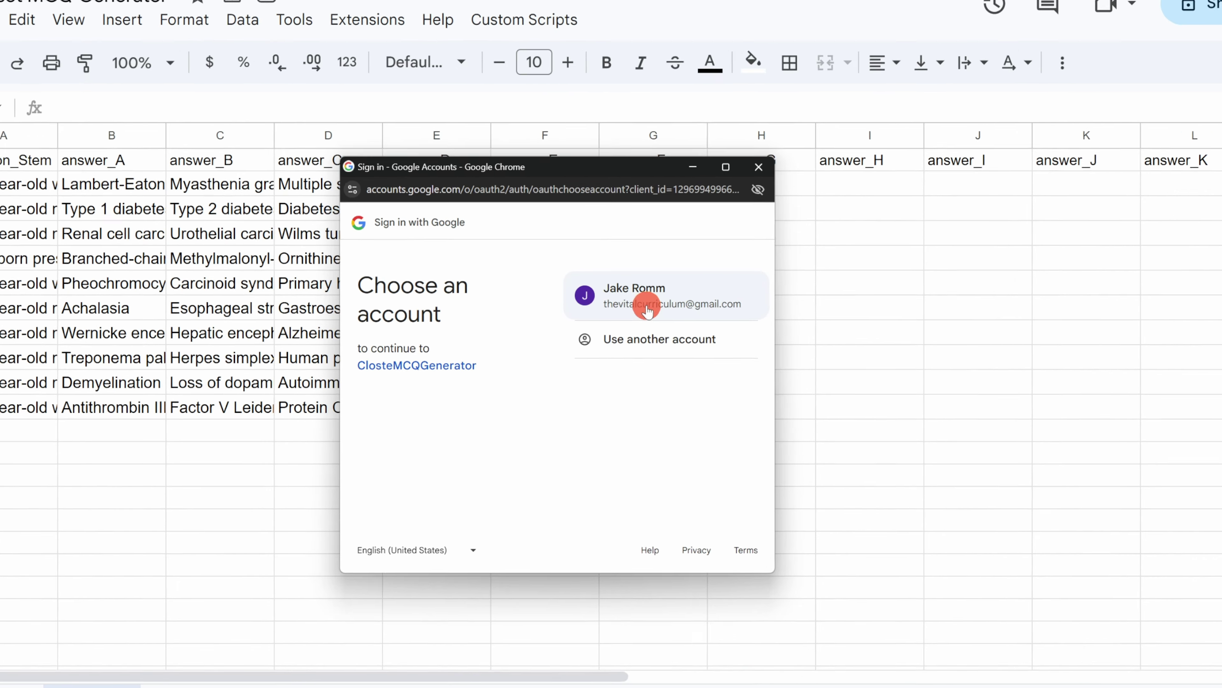
pyautogui.click(631, 299)
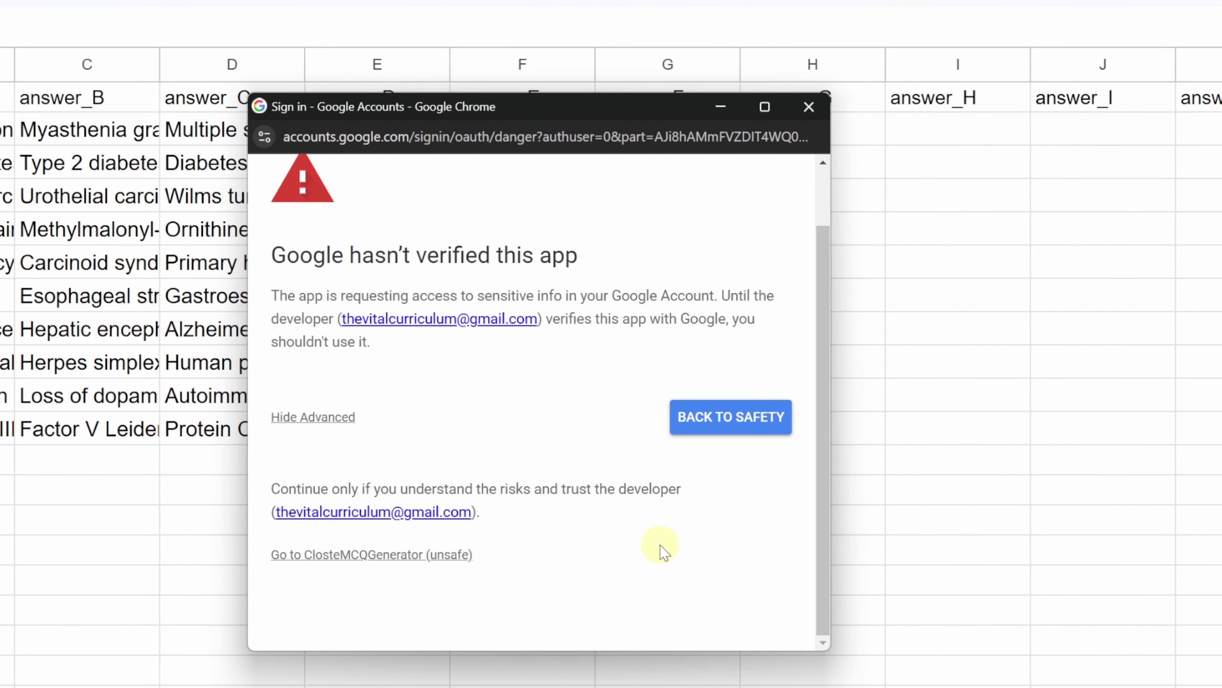
pyautogui.click(369, 549)
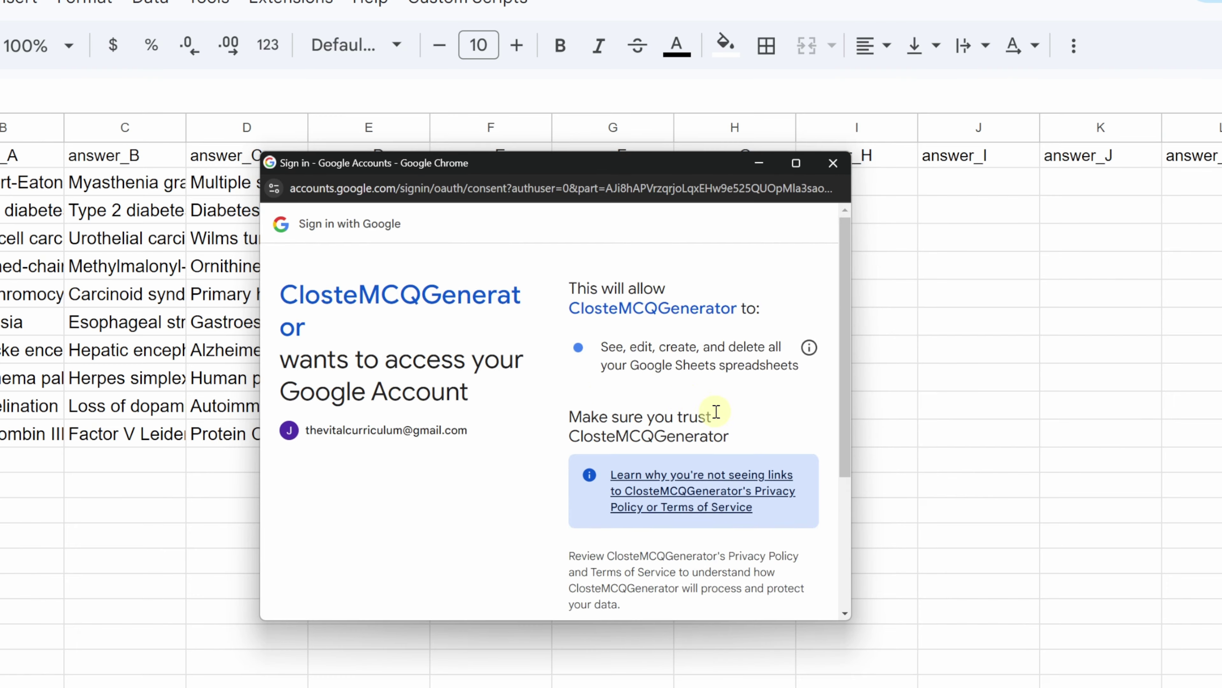
pyautogui.scroll(-5, 848, 496)
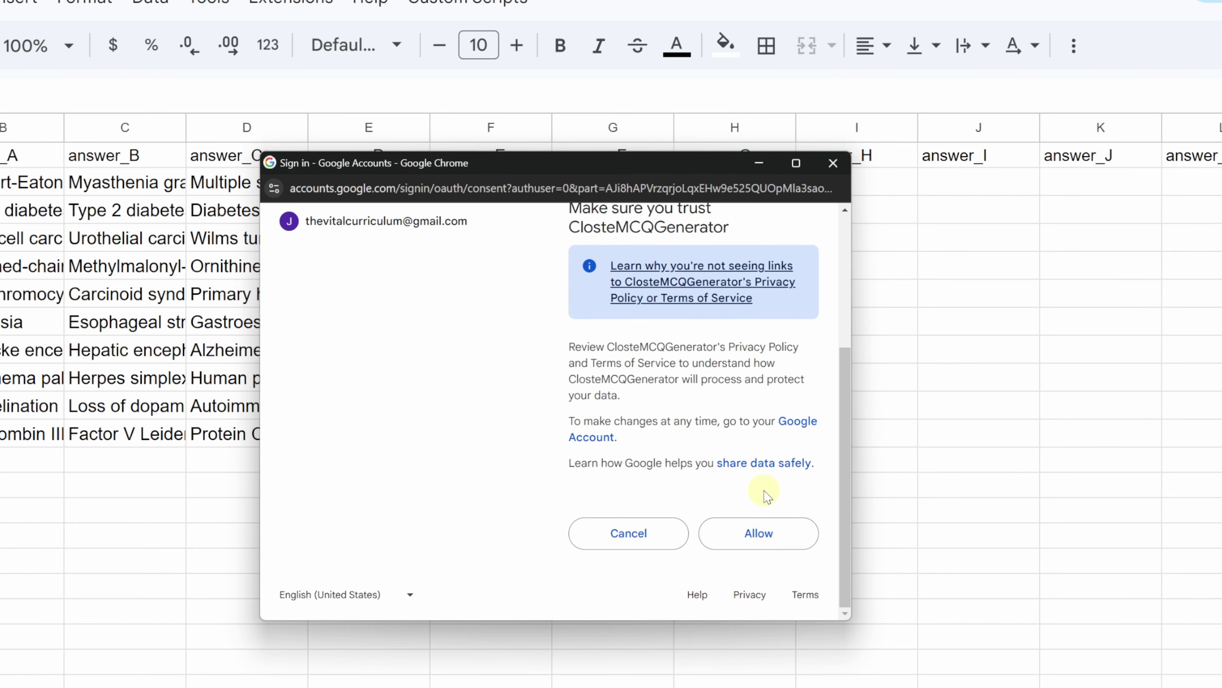
pyautogui.click(768, 543)
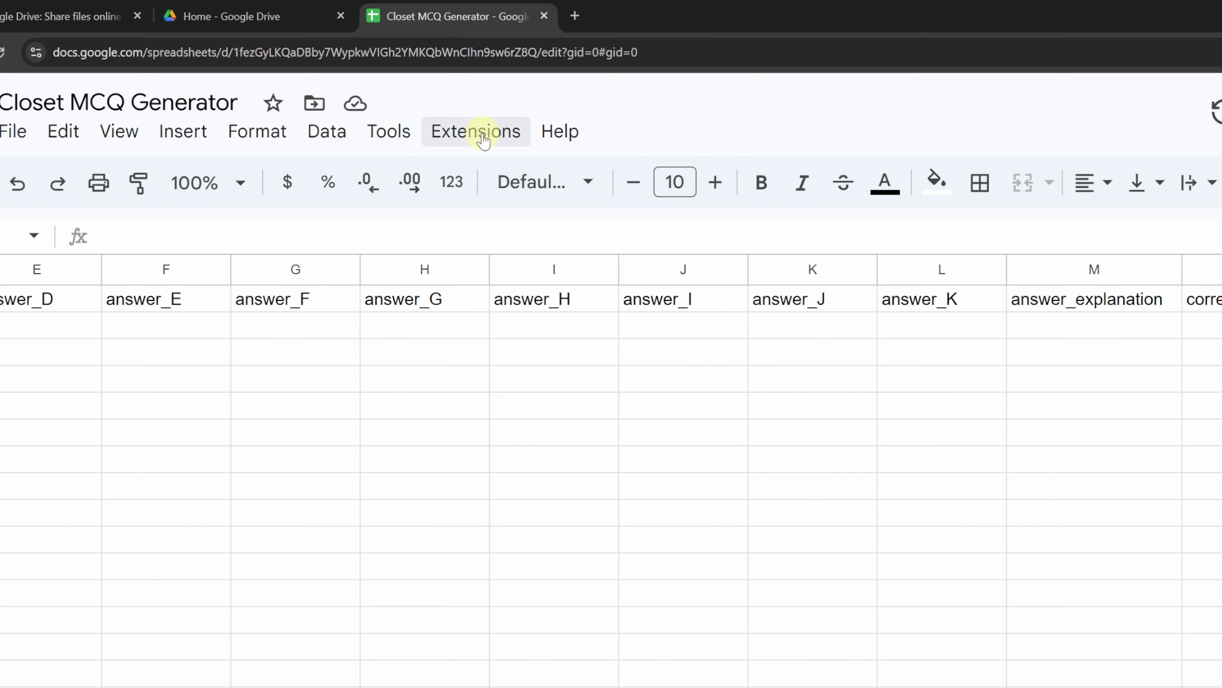
# Open the ClosetMCQGenerator script project from the Closet MCQ Generator sheet that has the Custom Scripts menu.
pyautogui.click(484, 140)
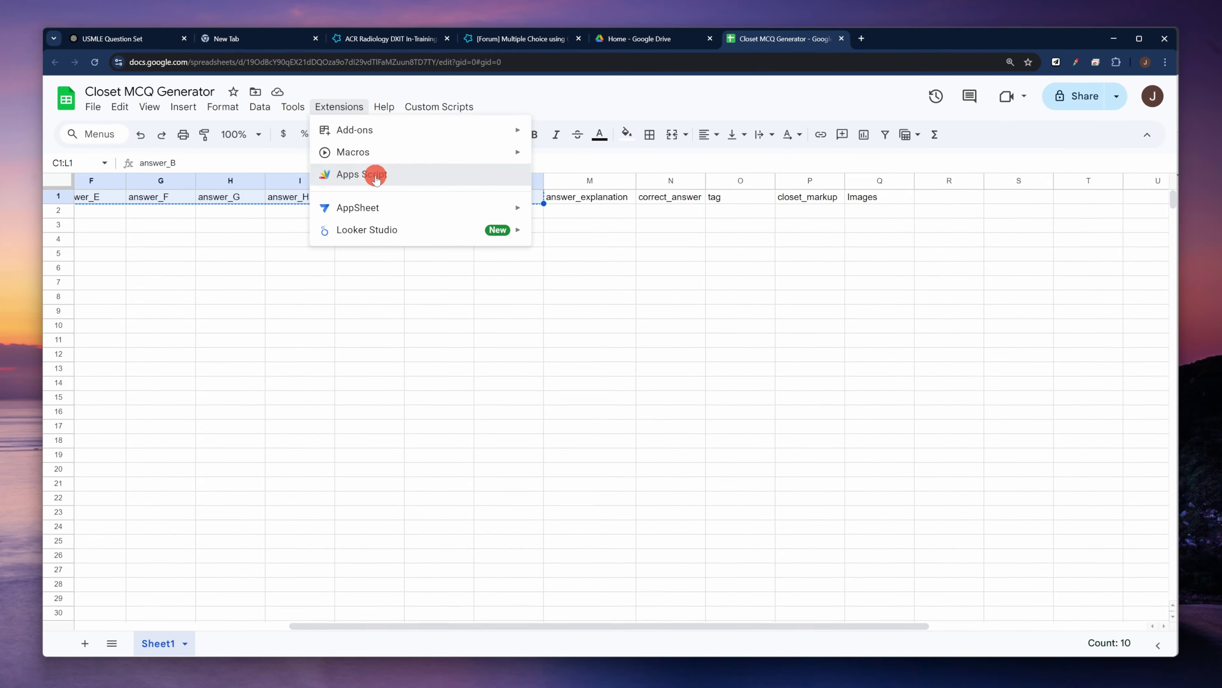
pyautogui.click(539, 273)
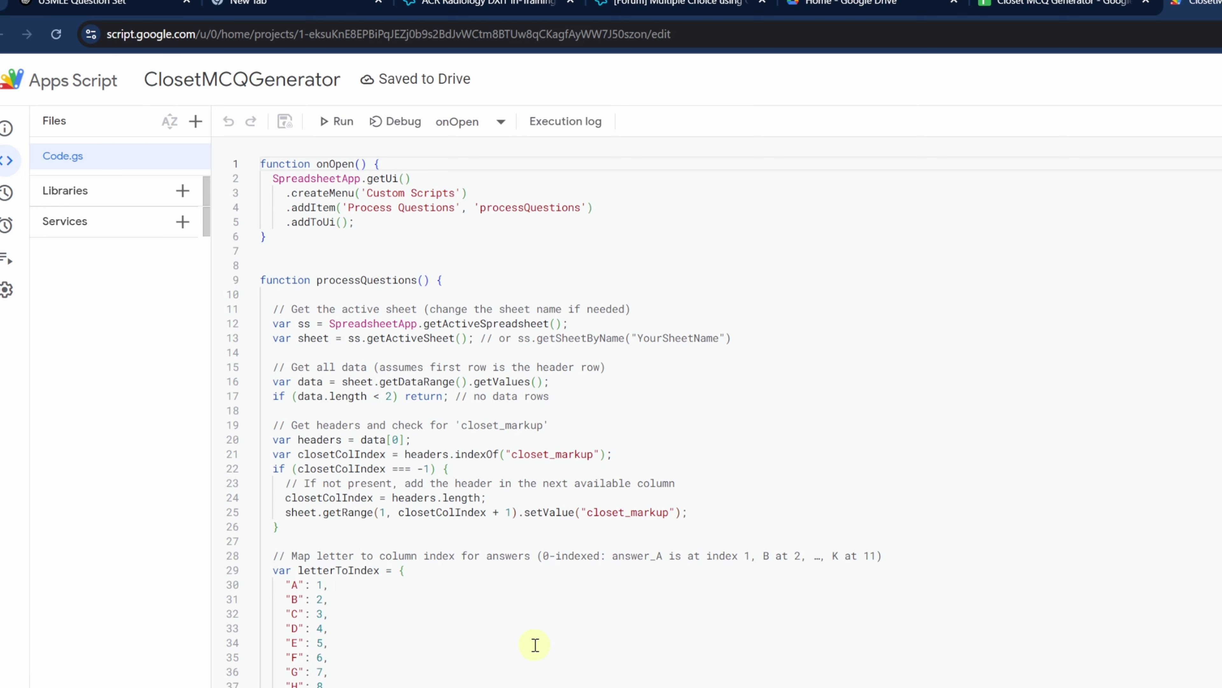
# Return to the Closet MCQ Generator sheet and run Process Questions to fill the closet_markup column.
pyautogui.click(1059, 3)
pyautogui.click(677, 49)
pyautogui.click(698, 87)
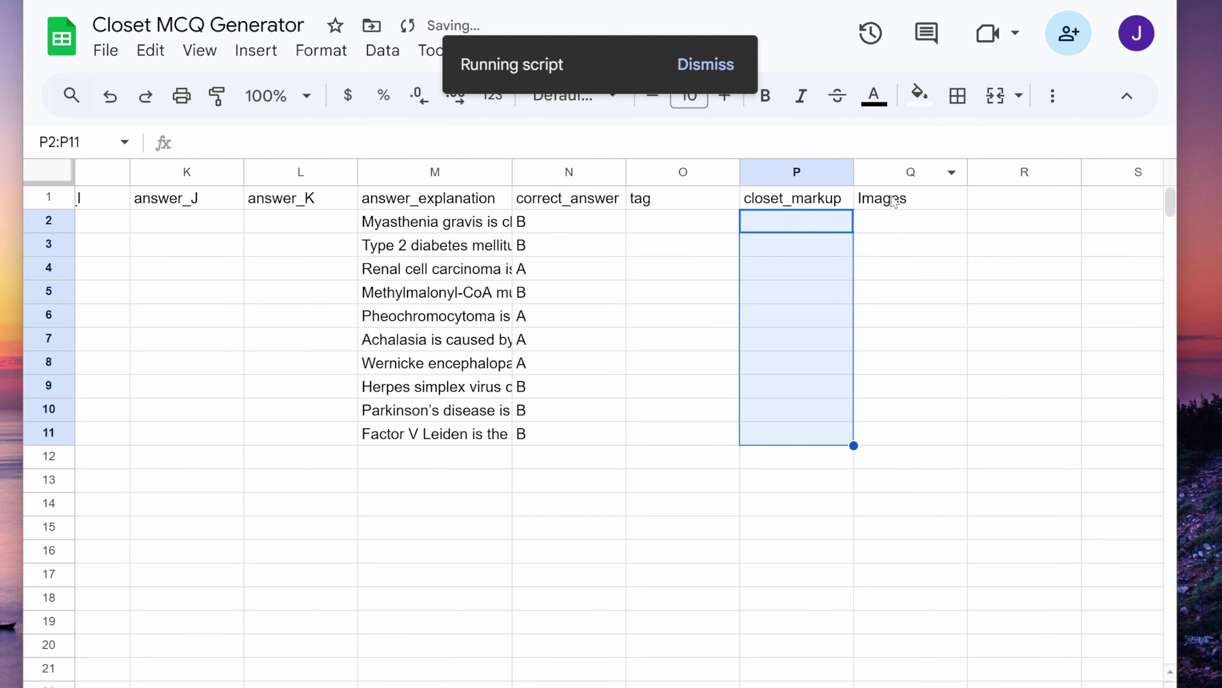
pyautogui.click(841, 265)
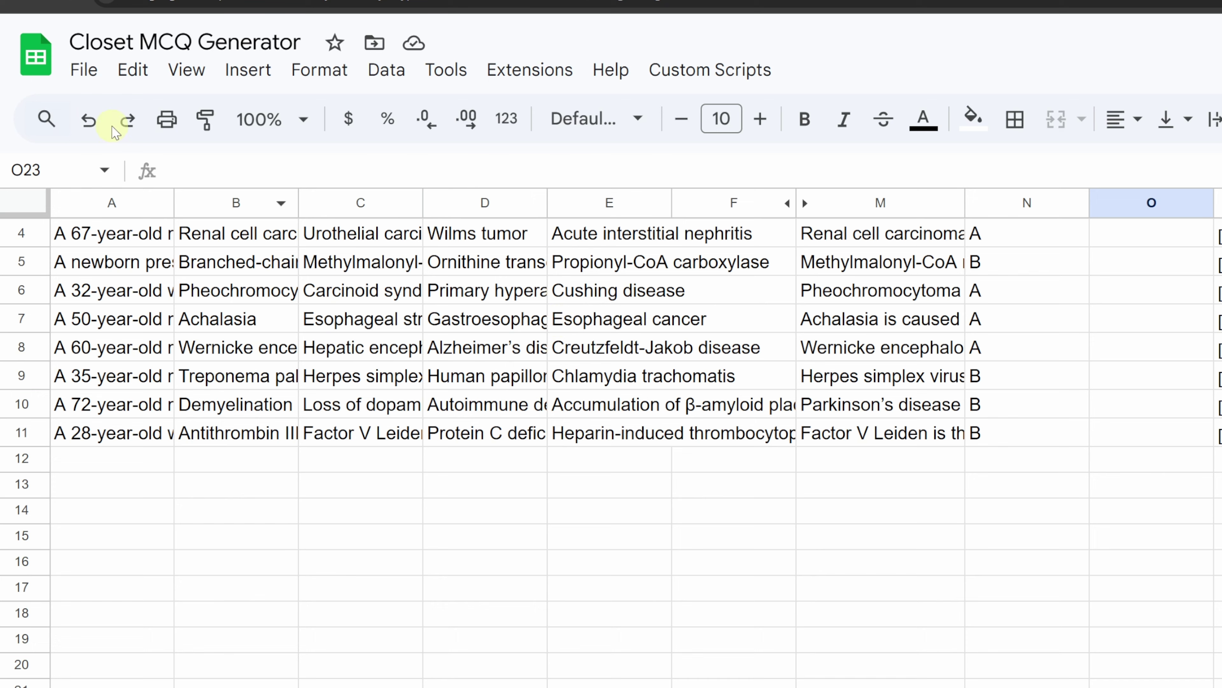
# Download the Closet MCQ Generator sheet as a Comma Separated Values (.csv) file.
pyautogui.click(105, 50)
pyautogui.moveTo(163, 343)
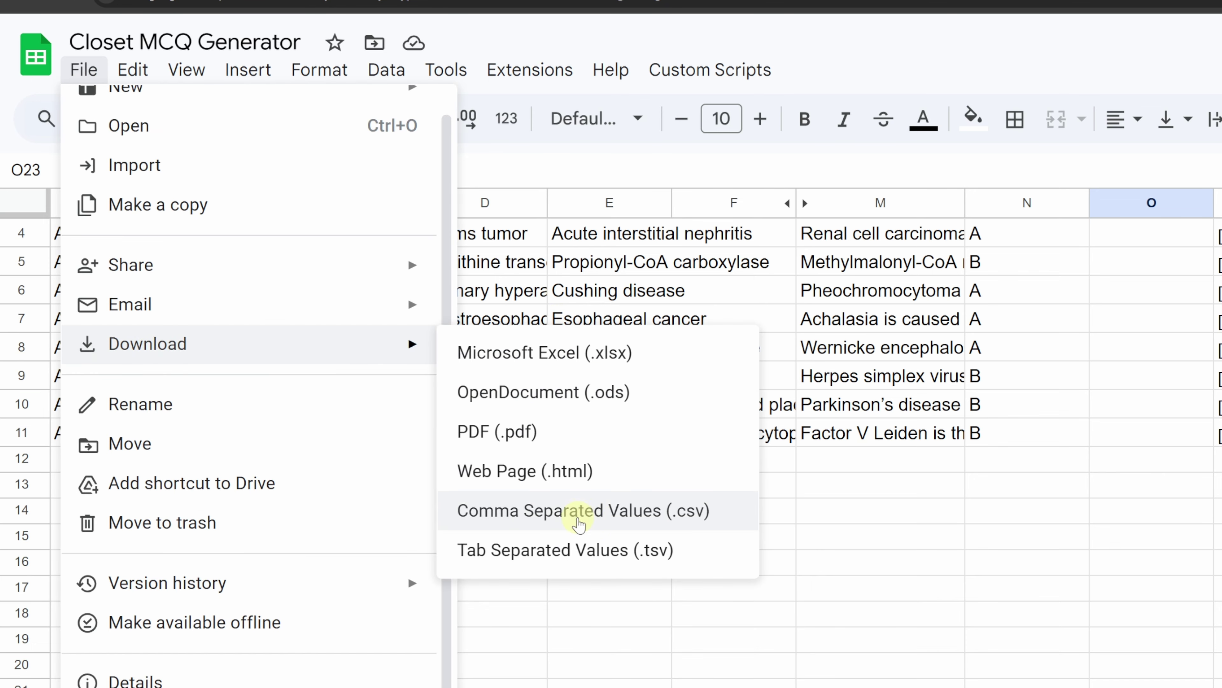
pyautogui.click(579, 520)
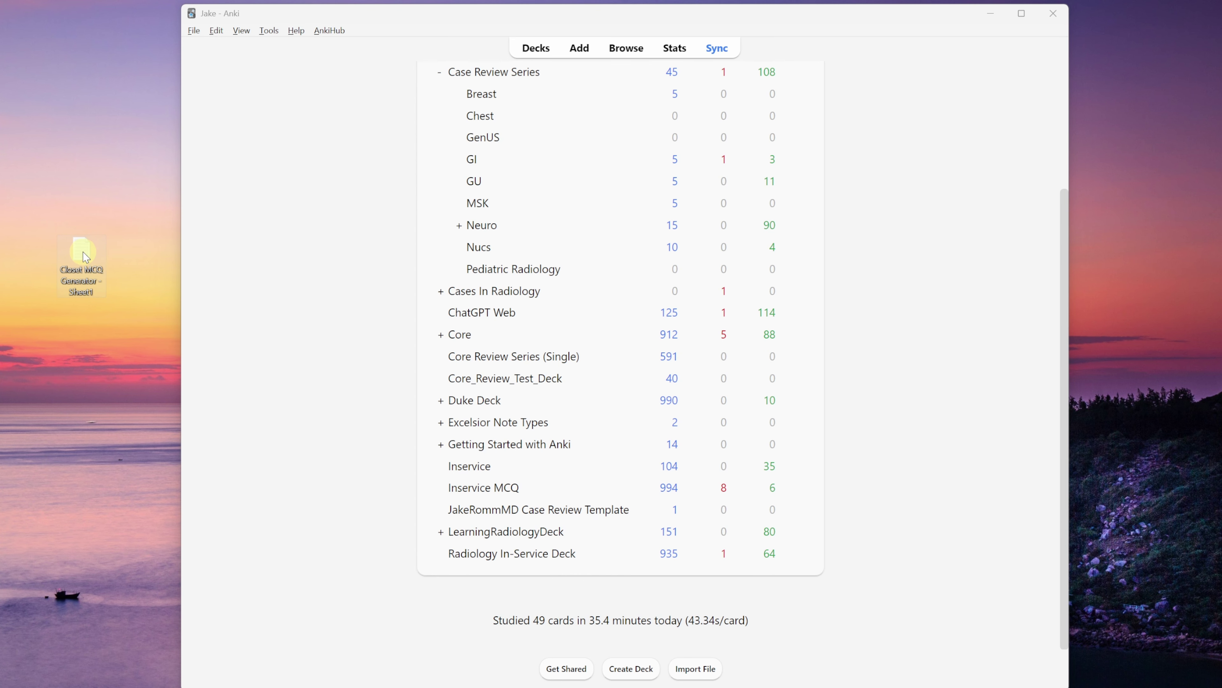
# Load Closet MCQ Generator - Sheet1.csv into Anki's file import, set the field separator to Comma and review the import options.
pyautogui.moveTo(83, 255); pyautogui.dragTo(286, 265)
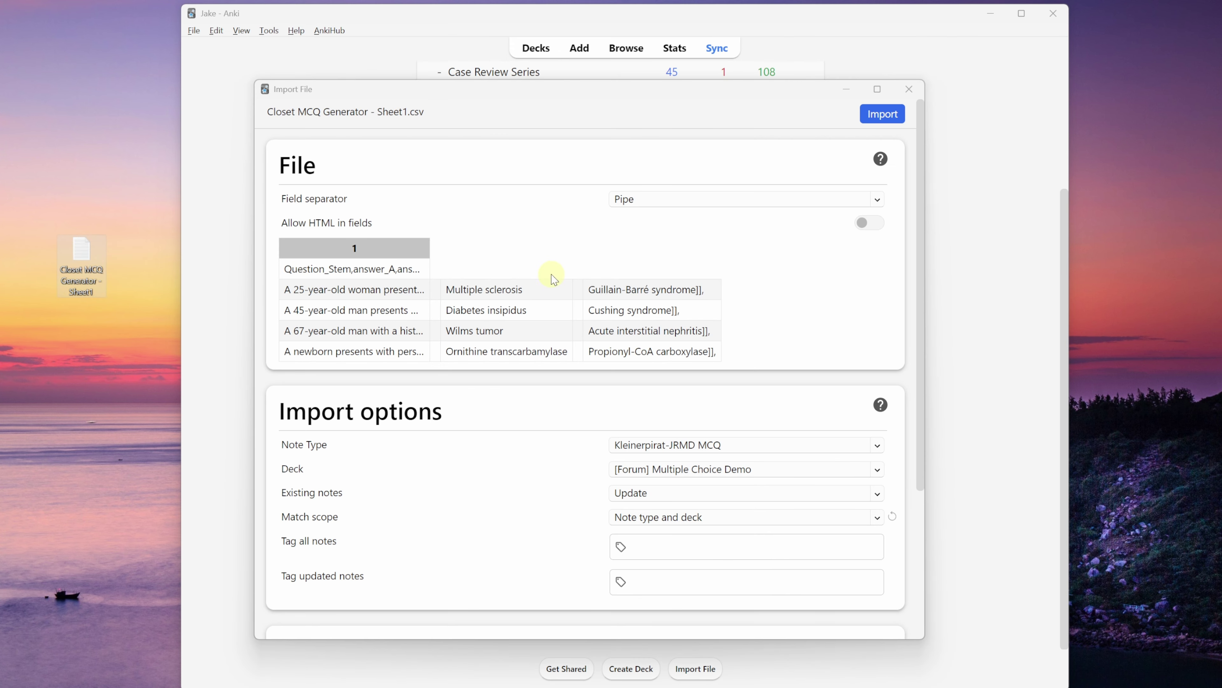
pyautogui.click(874, 201)
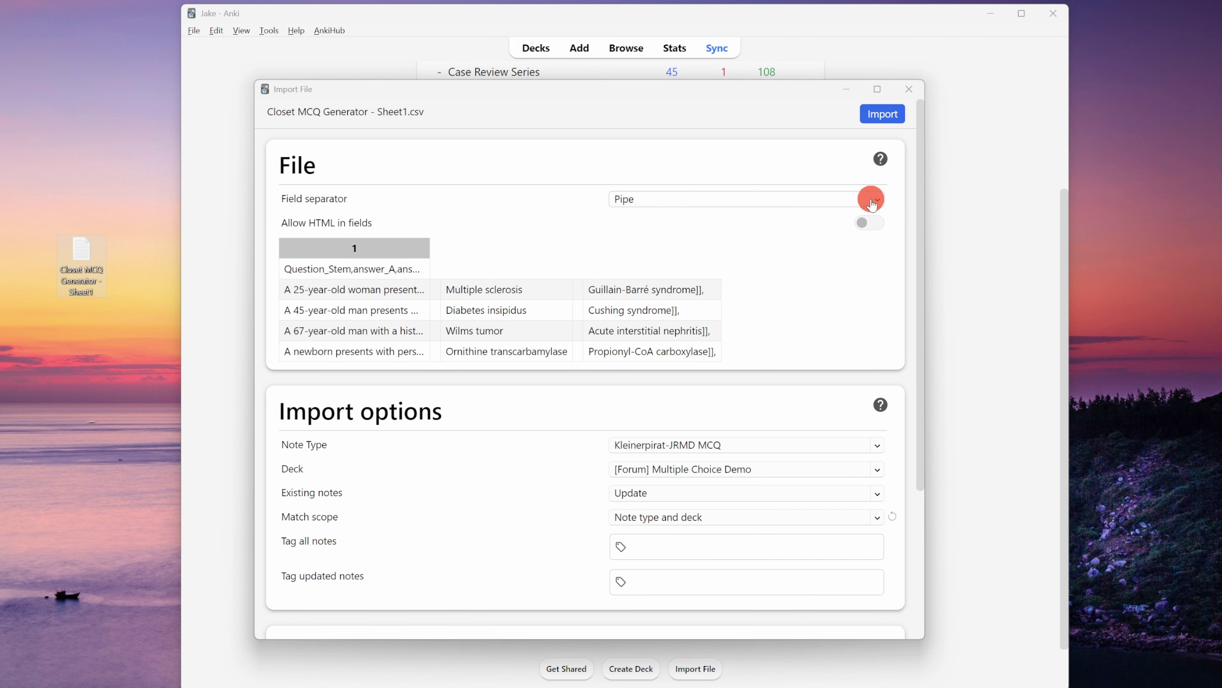
pyautogui.click(649, 295)
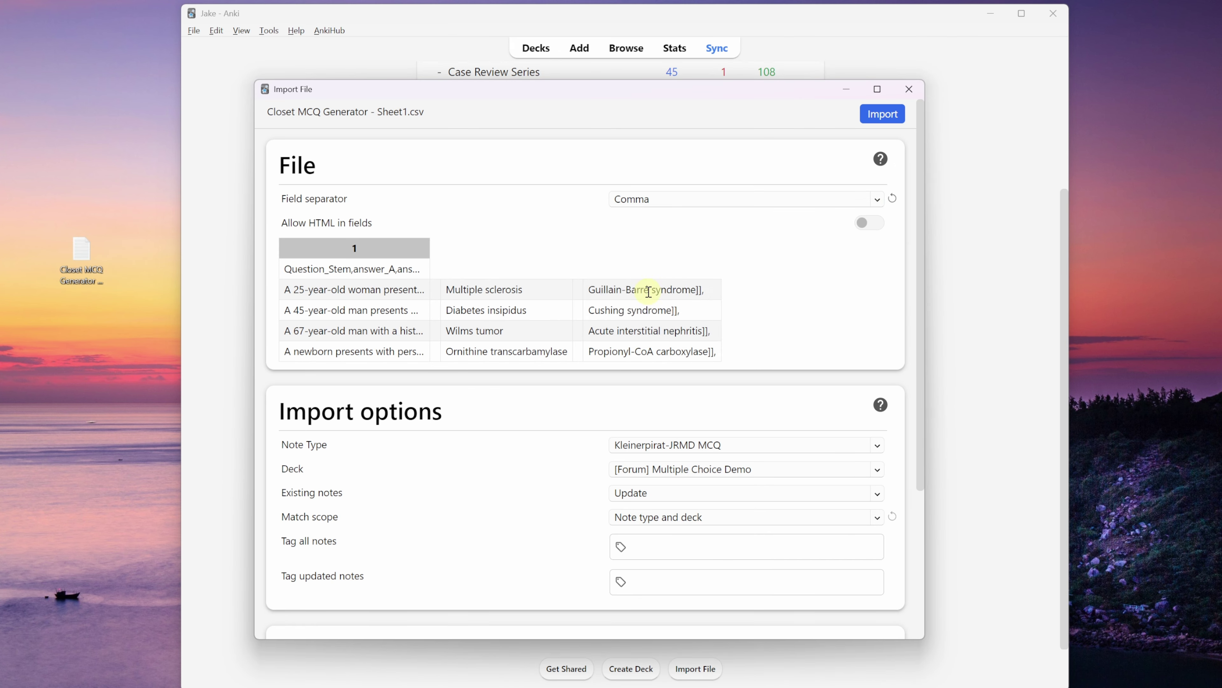
pyautogui.scroll(-3, 621, 336)
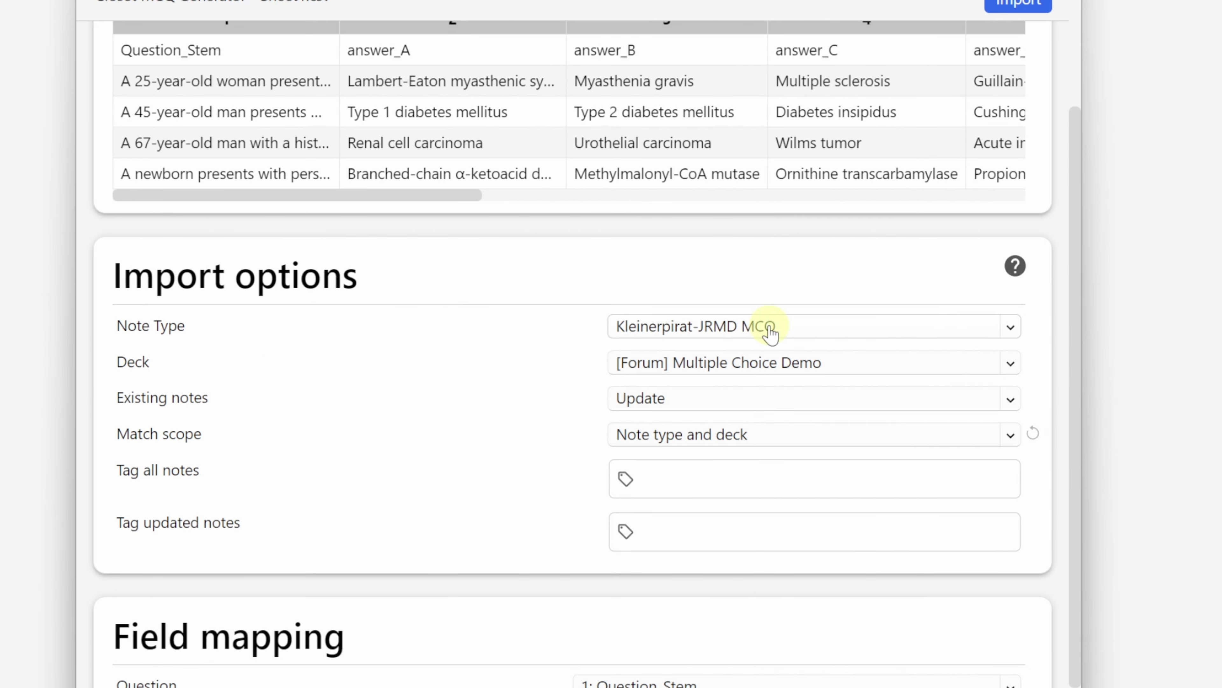
# Download __closet-0.5.3.css and __closet-0.5.3.js from the Closet MCQ Generator folder in Google Drive.
pyautogui.click(164, 219)
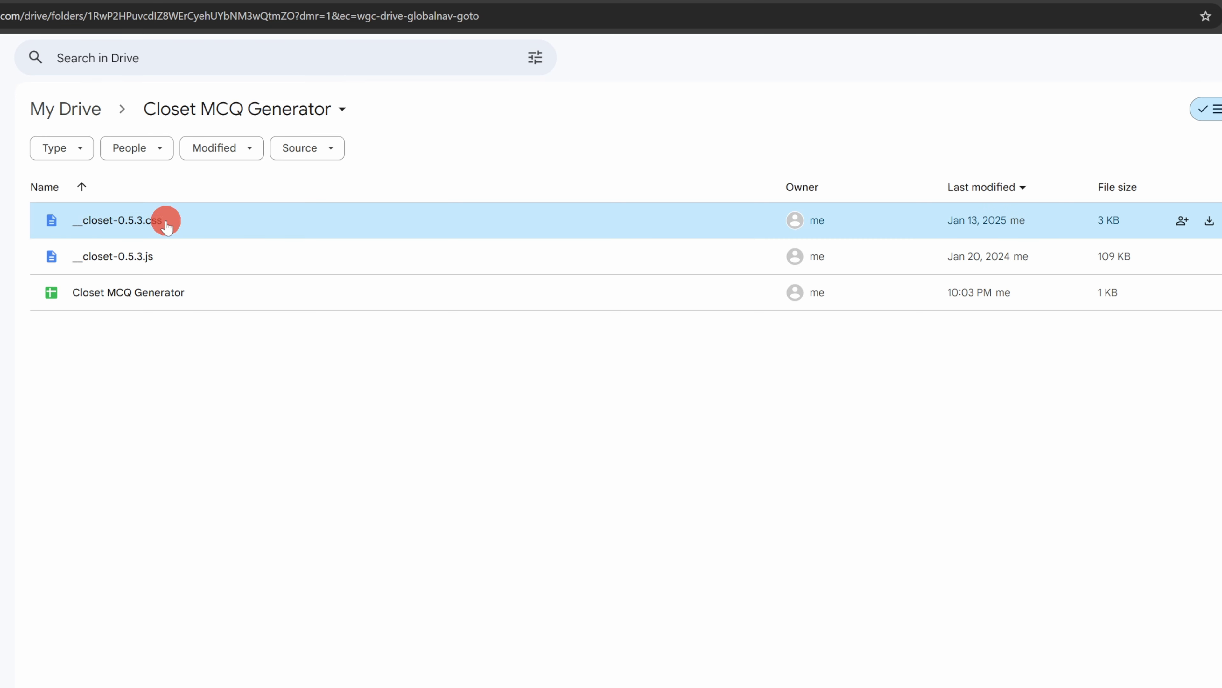
pyautogui.keyDown('ctrl'); pyautogui.click(145, 256); pyautogui.keyUp('ctrl')
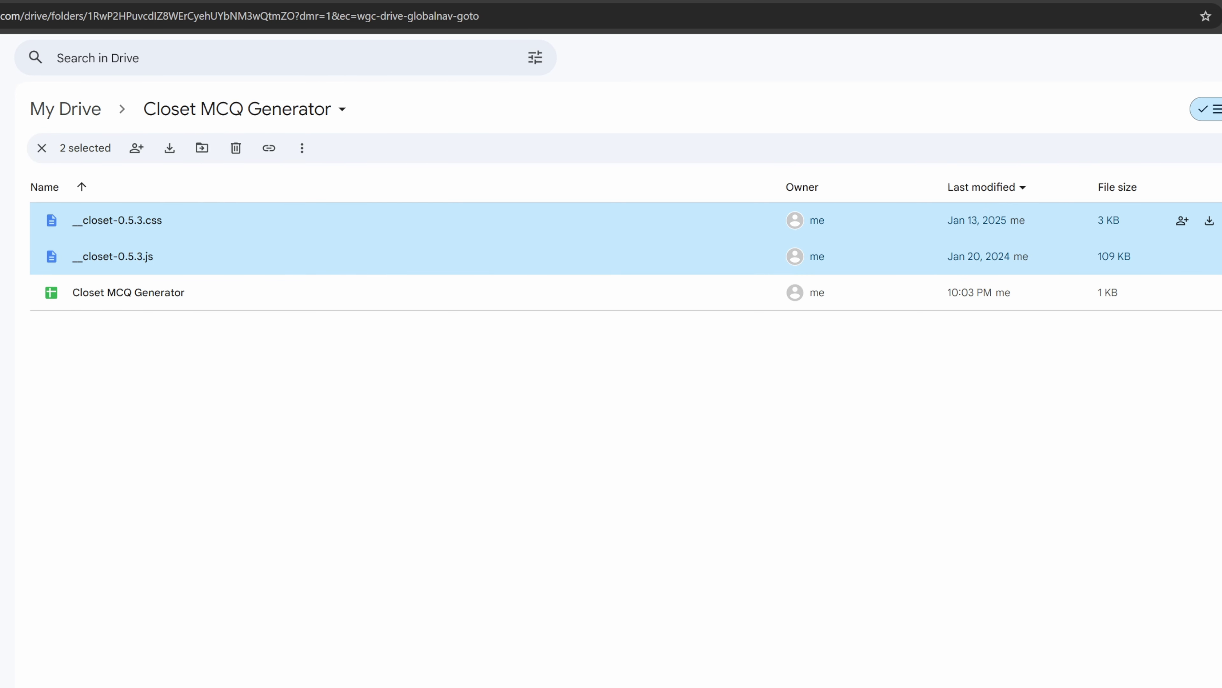
pyautogui.rightClick(436, 230)
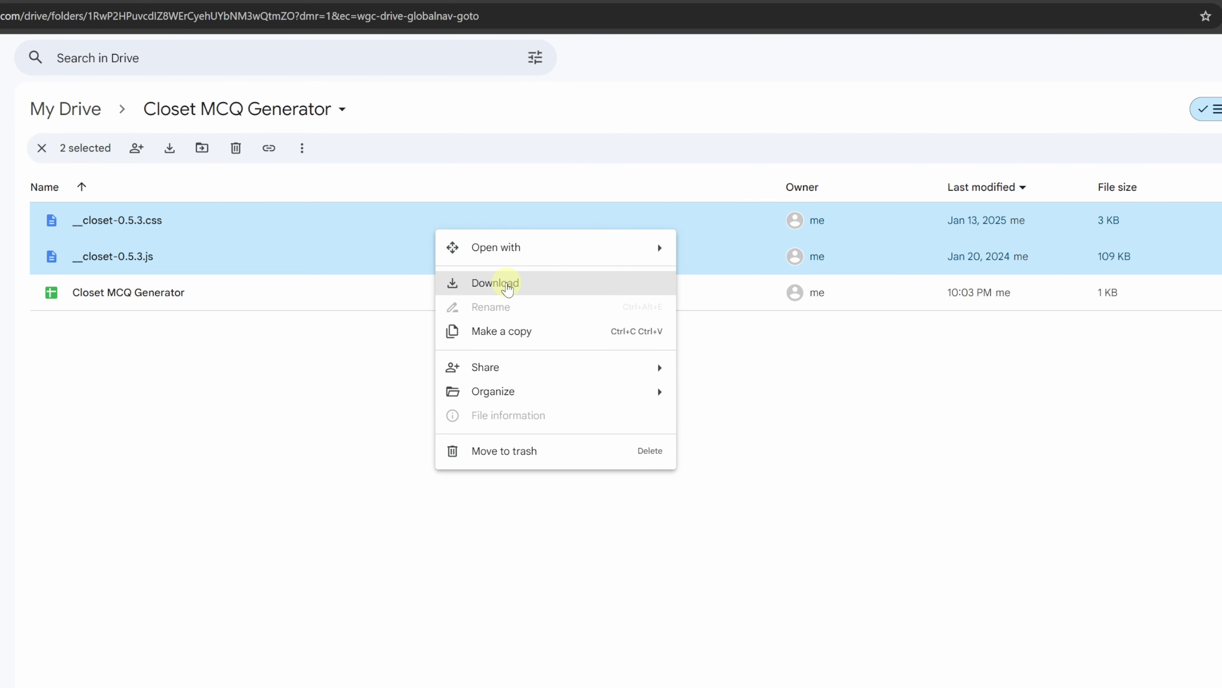
pyautogui.click(495, 283)
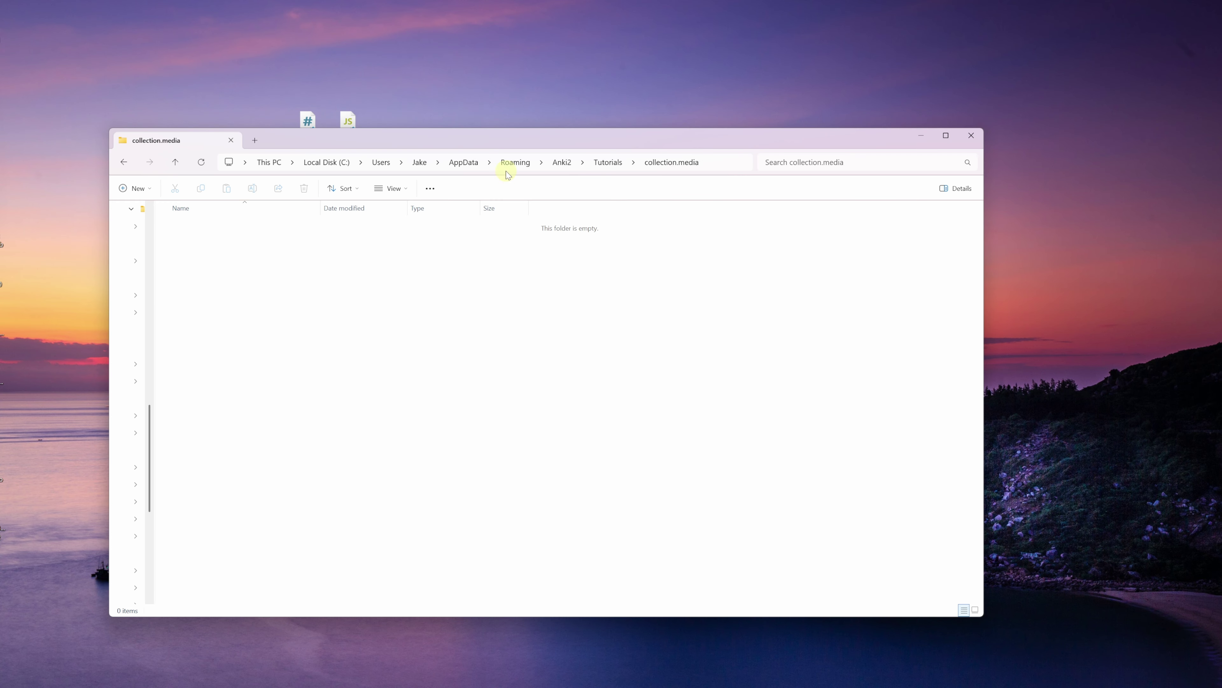
# Copy the two downloaded __closet-0.5.3 files from the desktop into the Tutorials profile's collection.media folder.
pyautogui.moveTo(504, 142); pyautogui.dragTo(490, 191)
pyautogui.moveTo(284, 90); pyautogui.dragTo(404, 119)
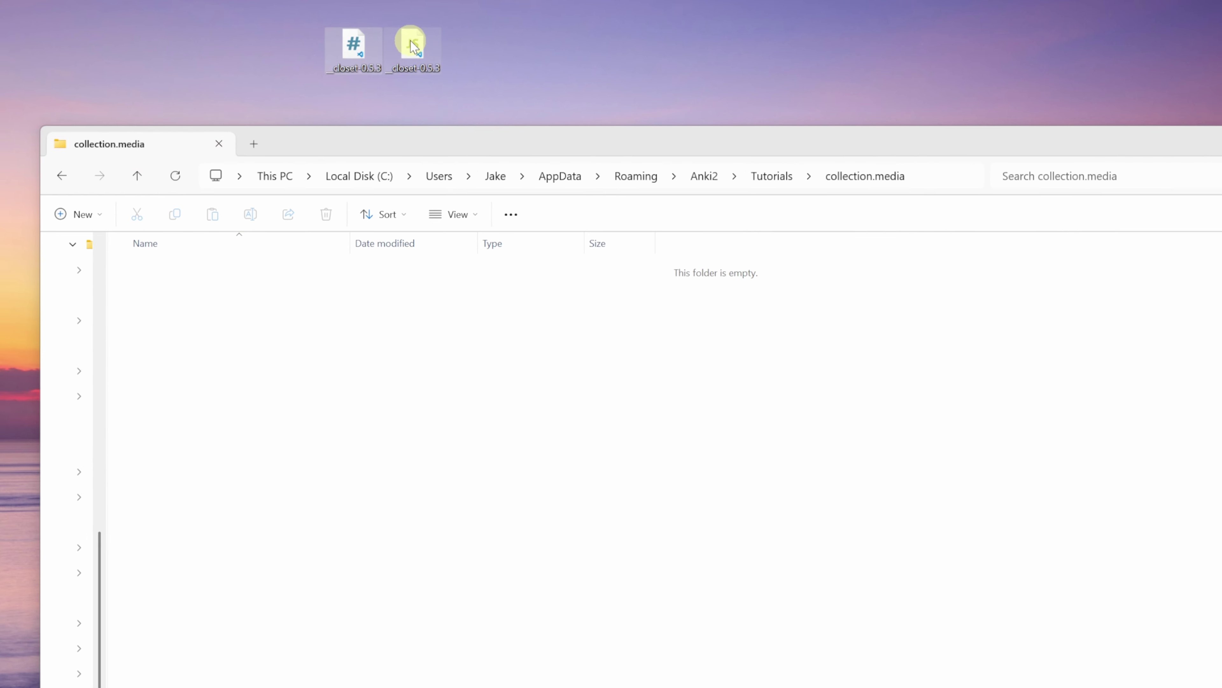
pyautogui.moveTo(417, 41); pyautogui.dragTo(366, 308)
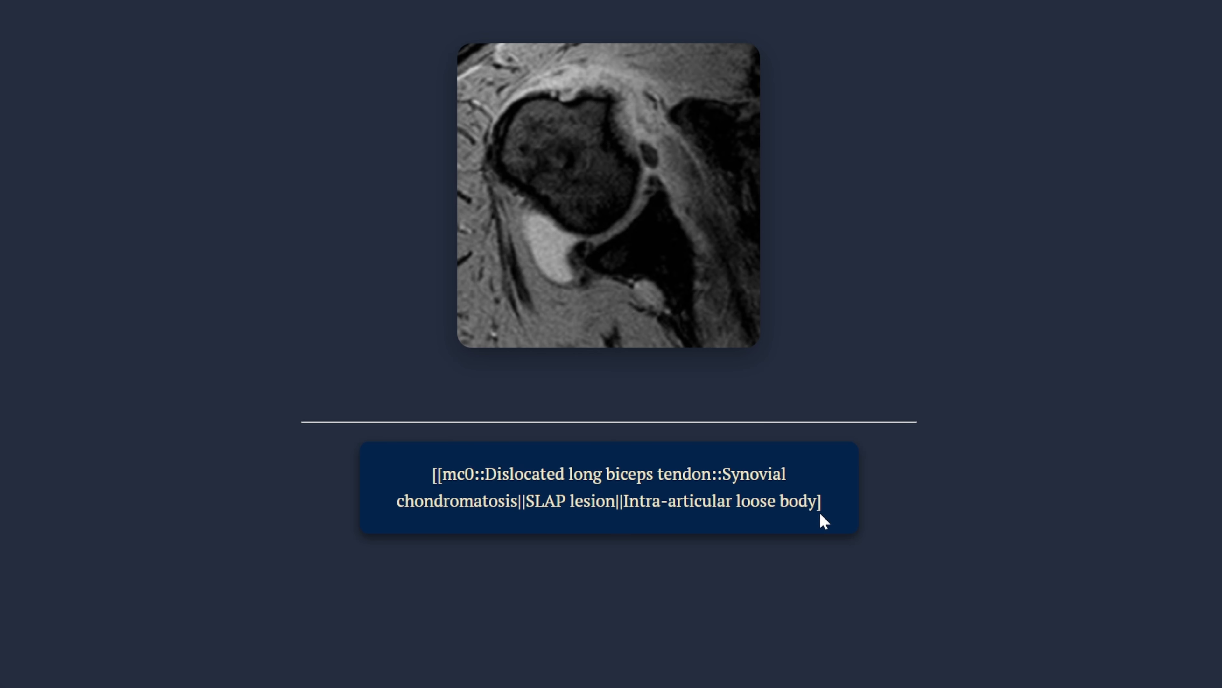
# Examine the raw mc0 markup on the shoulder MRI card in Anki and reveal the answer of the "Using Closet syntax1" card.
pyautogui.moveTo(821, 514); pyautogui.dragTo(431, 475)
pyautogui.click(549, 524)
pyautogui.press('e')
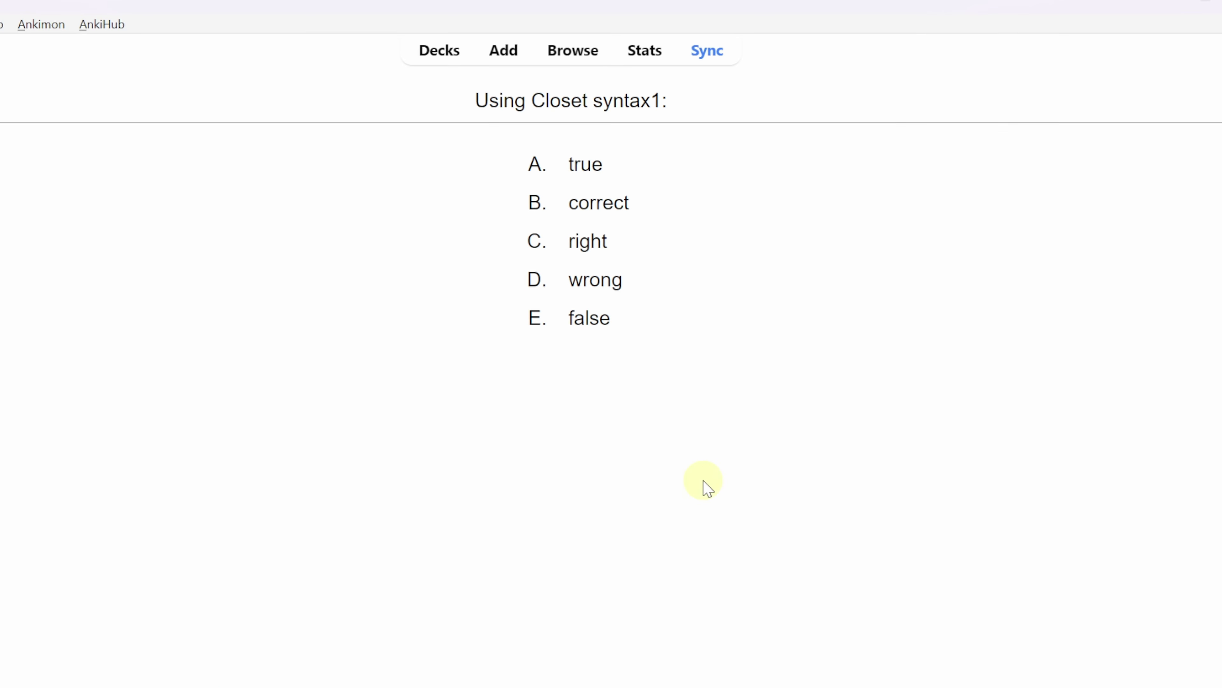
pyautogui.press('space')
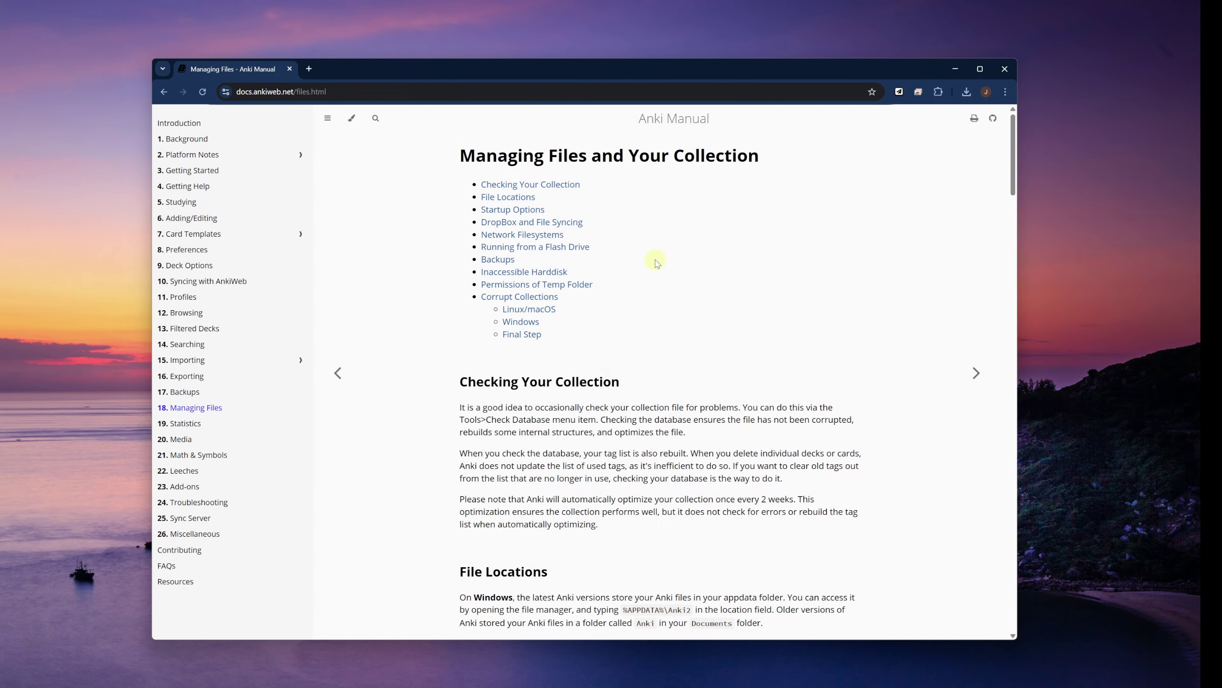
# Read the File Locations section of the Anki Manual for the Windows, Mac and Linux folder paths.
pyautogui.scroll(-5, 603, 297)
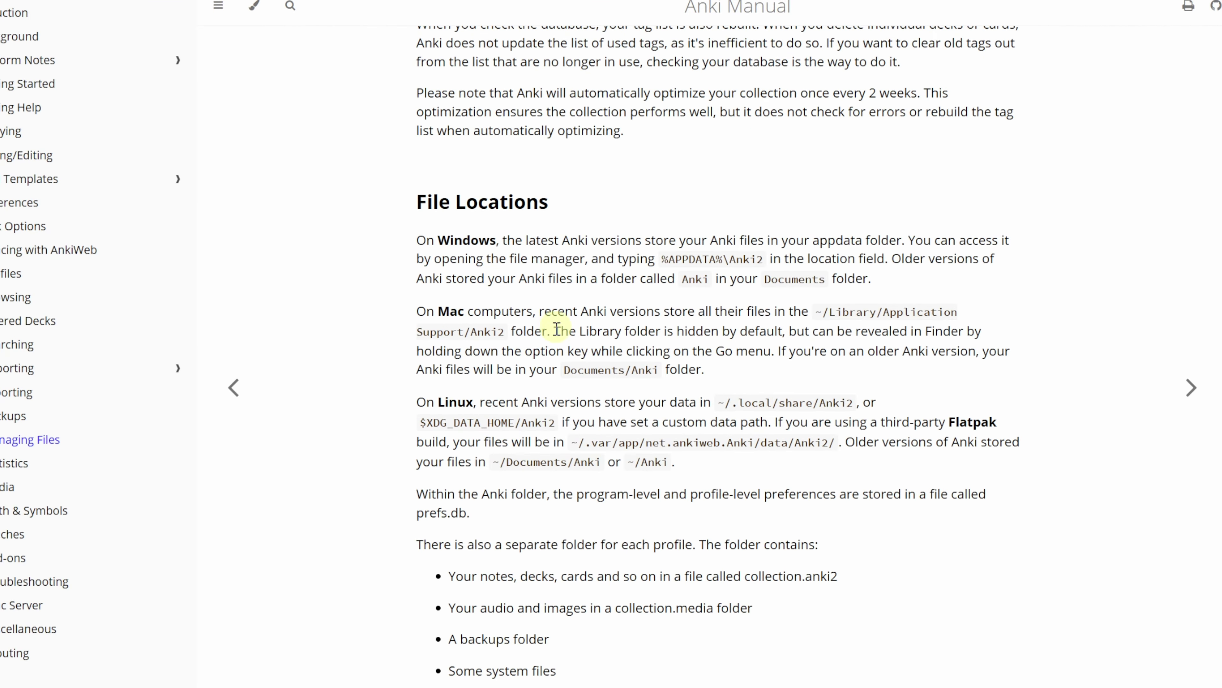
pyautogui.moveTo(420, 235); pyautogui.dragTo(1096, 518)
pyautogui.click(1096, 519)
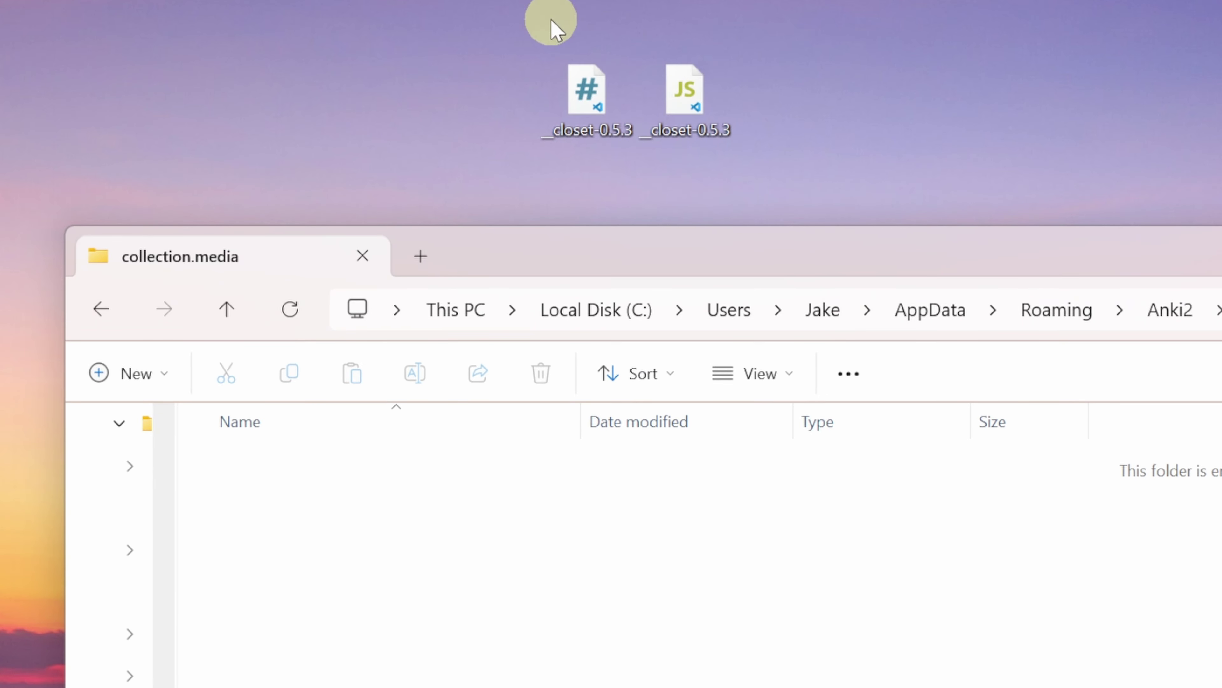
# Place both __closet-0.5.3 files, CSS and JavaScript, from the desktop in Anki's collection.media folder.
pyautogui.moveTo(551, 20); pyautogui.dragTo(770, 97)
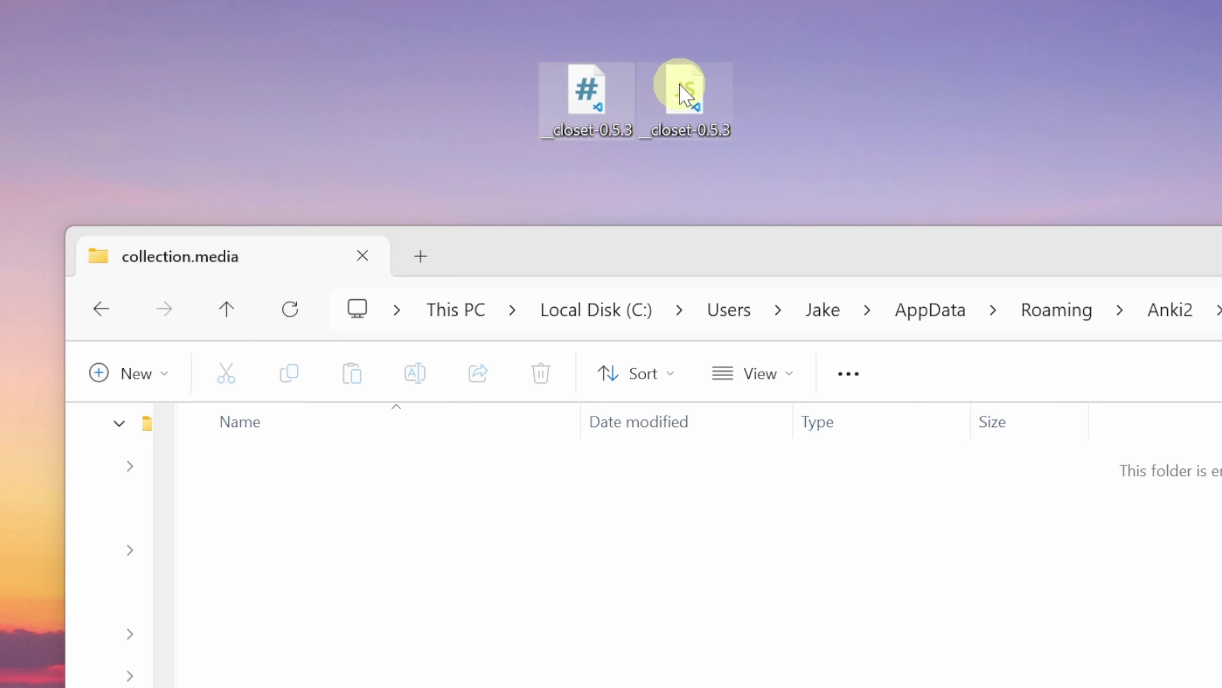
pyautogui.moveTo(683, 95); pyautogui.dragTo(585, 529)
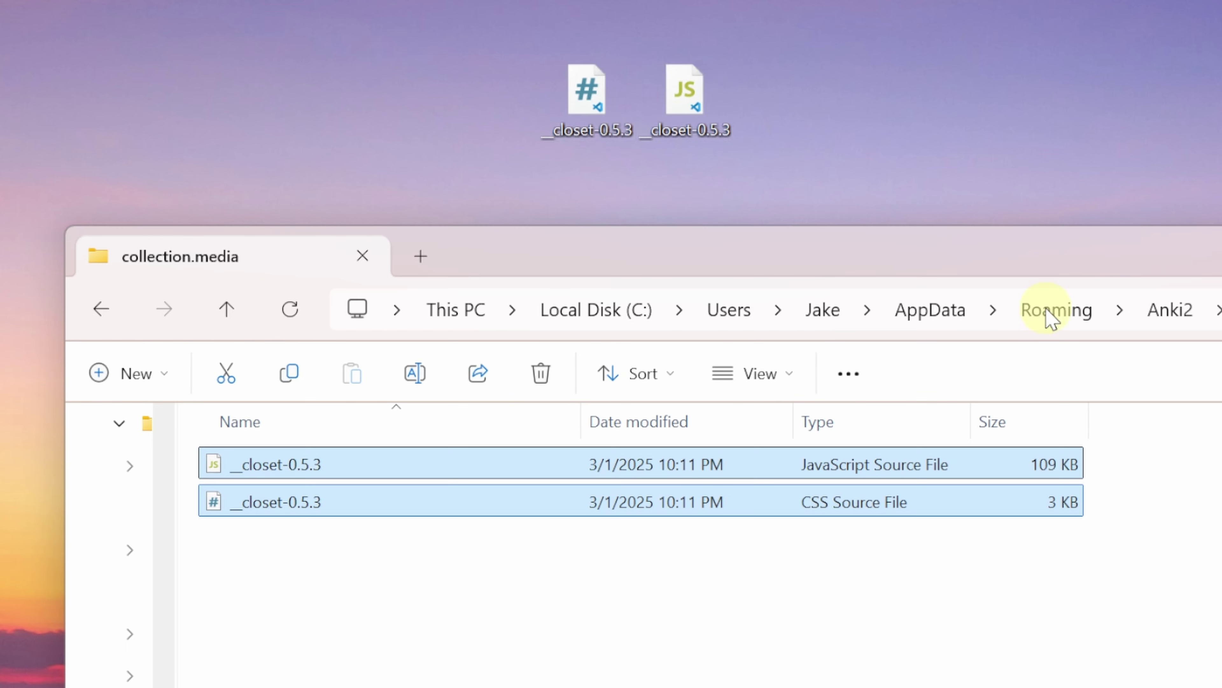
# Copy question 3's second CT image from the PDF so Excelsior: The Flashcard Wizard adds its link to row 6 of column 7.
pyautogui.click(1184, 683)
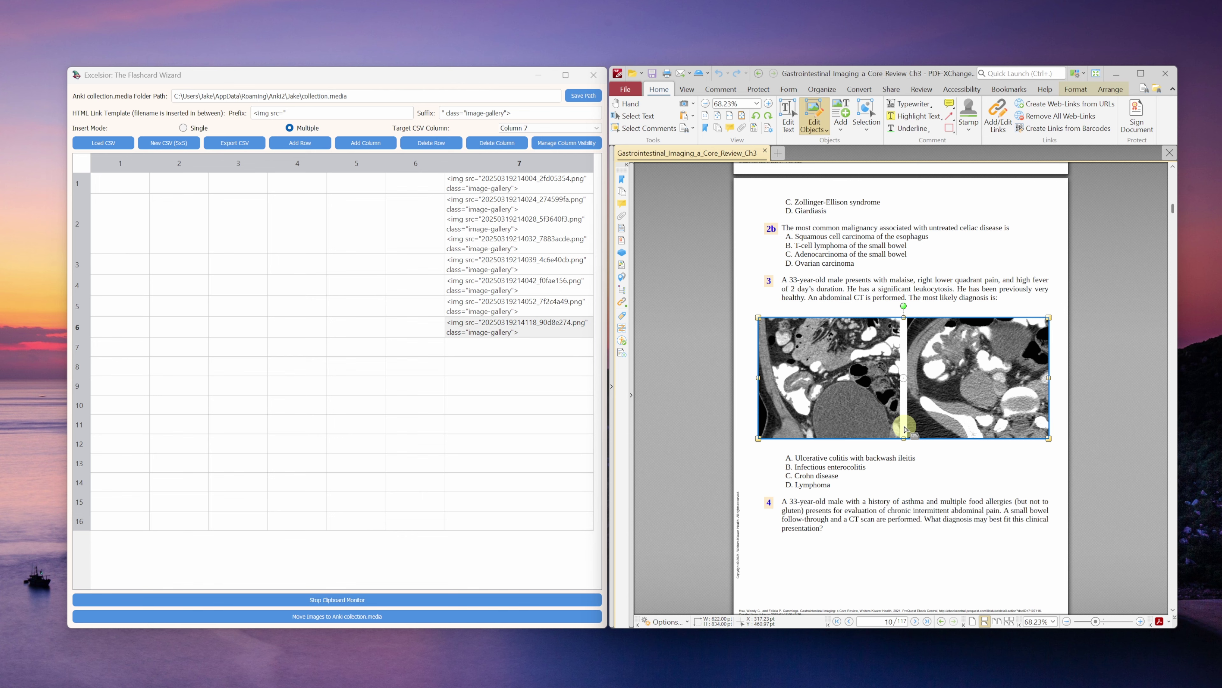
pyautogui.hotkey('ctrl', 'c')
pyautogui.scroll(-2, 905, 423)
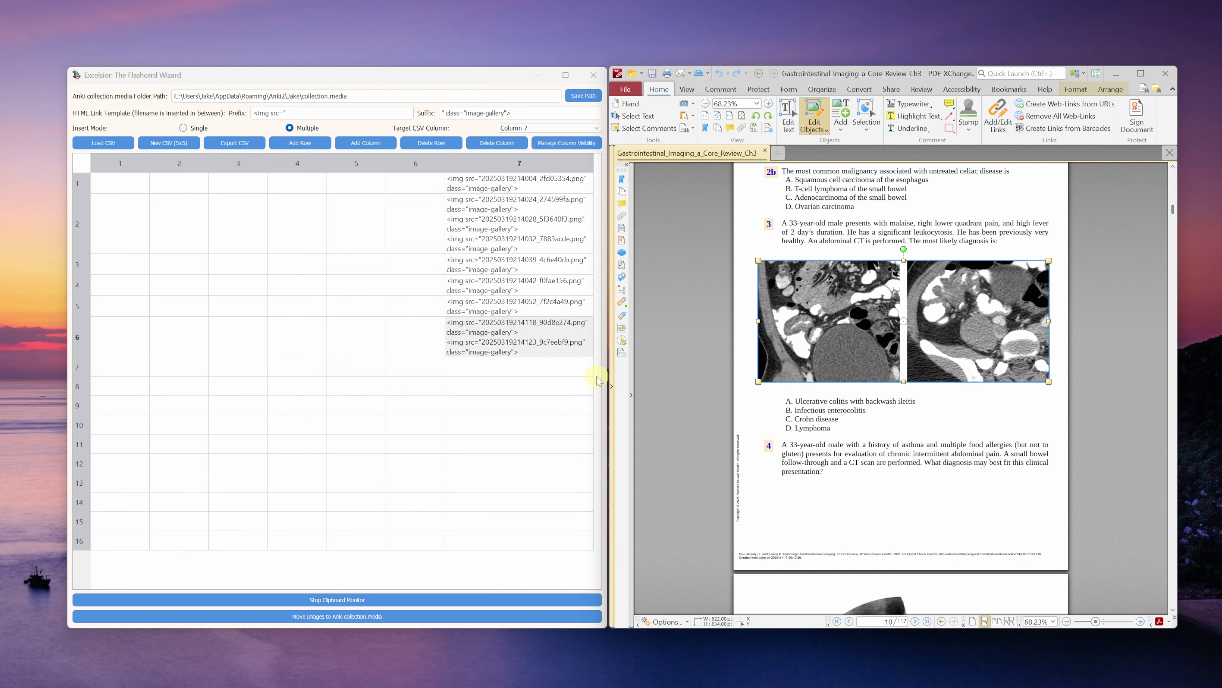
# Target row 7 of column 7, set the insert mode to Single and copy the next CT image from the PDF into it.
pyautogui.click(524, 370)
pyautogui.click(182, 127)
pyautogui.scroll(-5, 1065, 577)
pyautogui.click(915, 415)
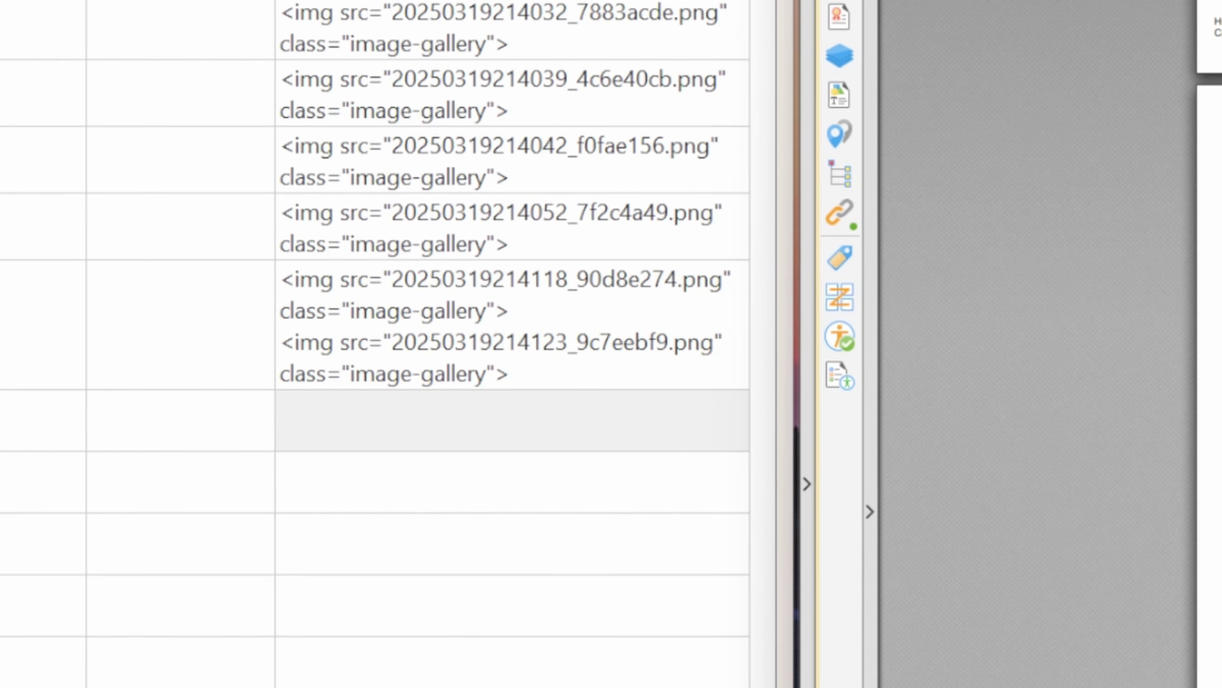
pyautogui.hotkey('ctrl', 'c')
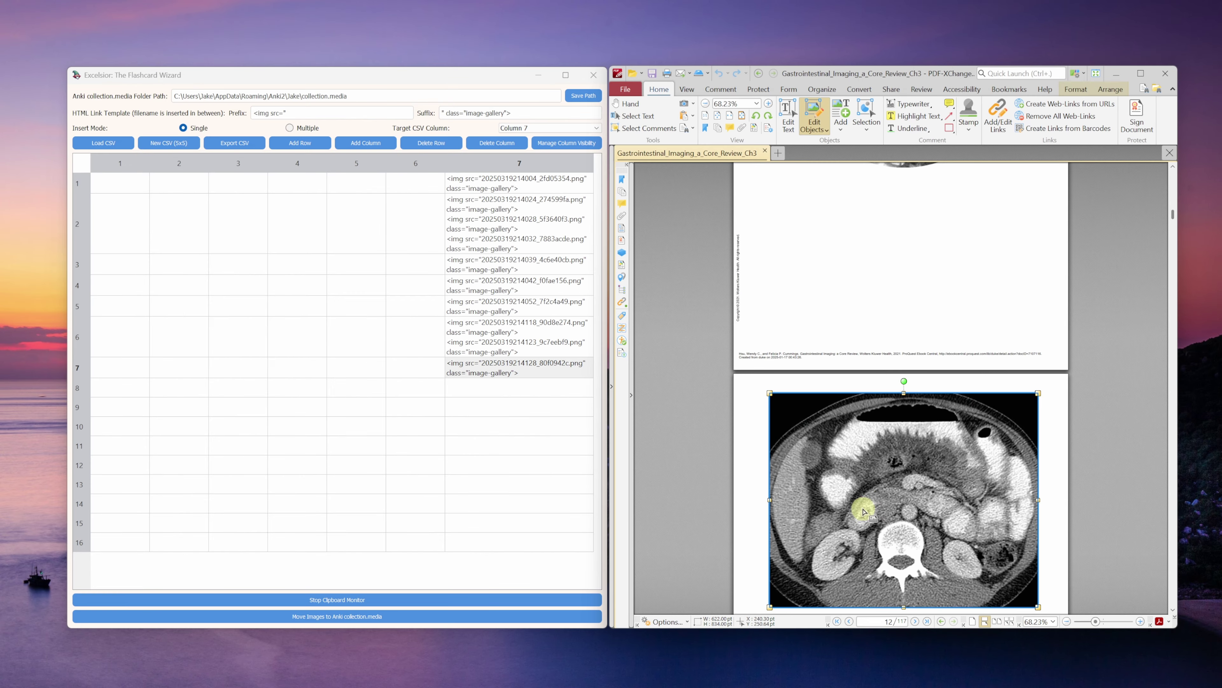
pyautogui.scroll(-2, 872, 505)
pyautogui.click(872, 504)
pyautogui.scroll(-1, 872, 505)
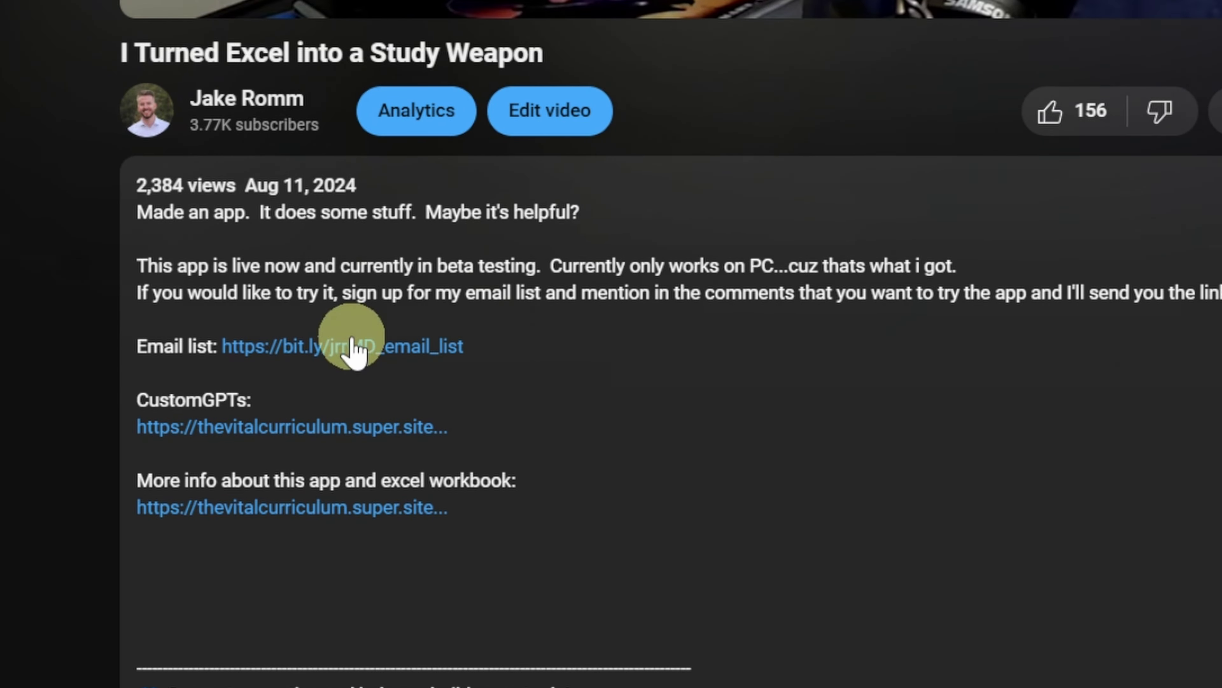
# Open the email list link in the YouTube video description and look over the sign-up form's fields.
pyautogui.click(350, 346)
pyautogui.scroll(-3, 996, 500)
pyautogui.scroll(-4, 998, 502)
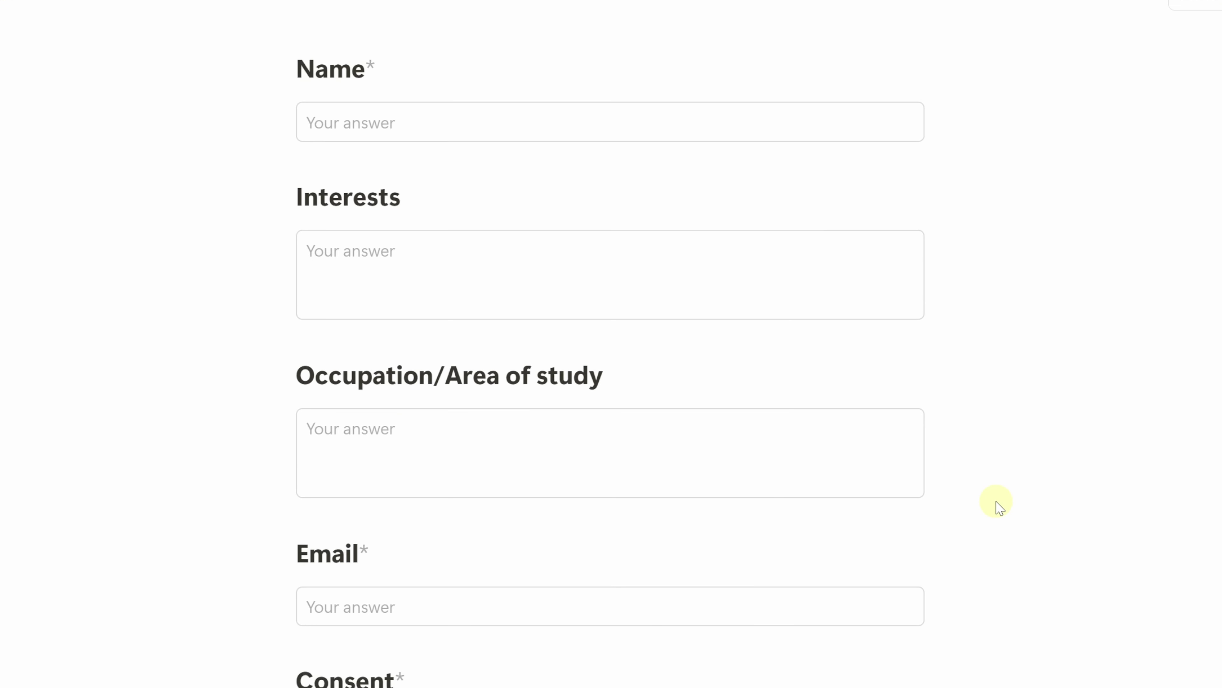
pyautogui.scroll(6, 999, 502)
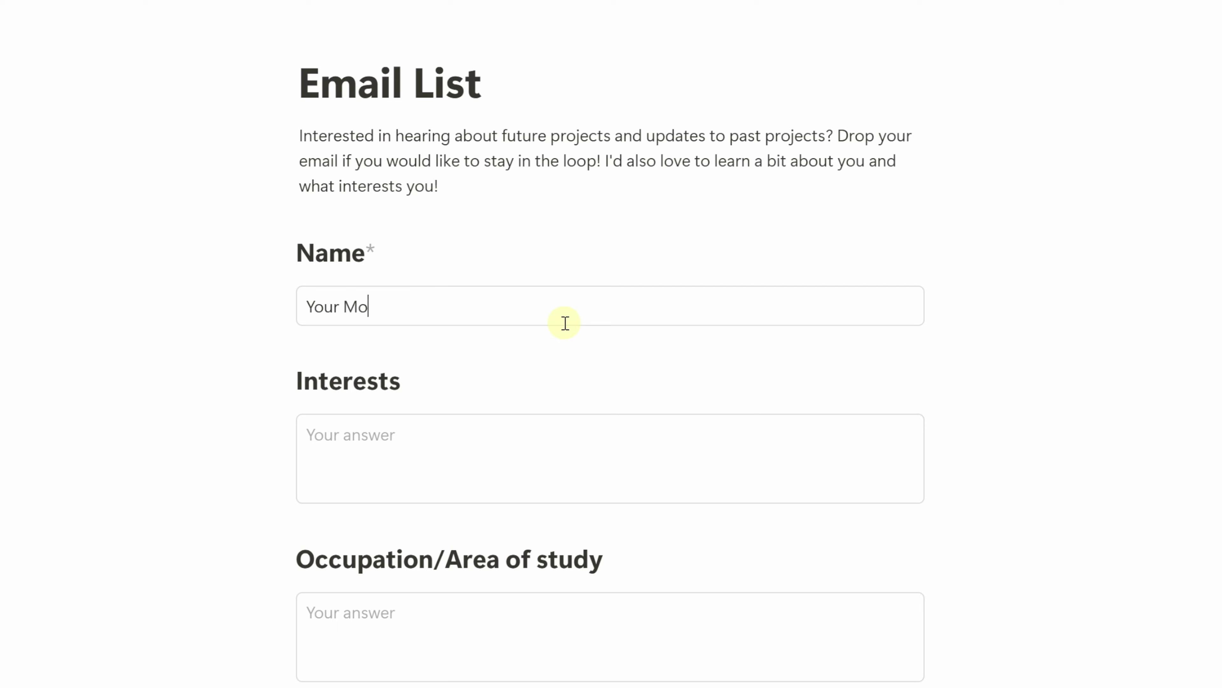